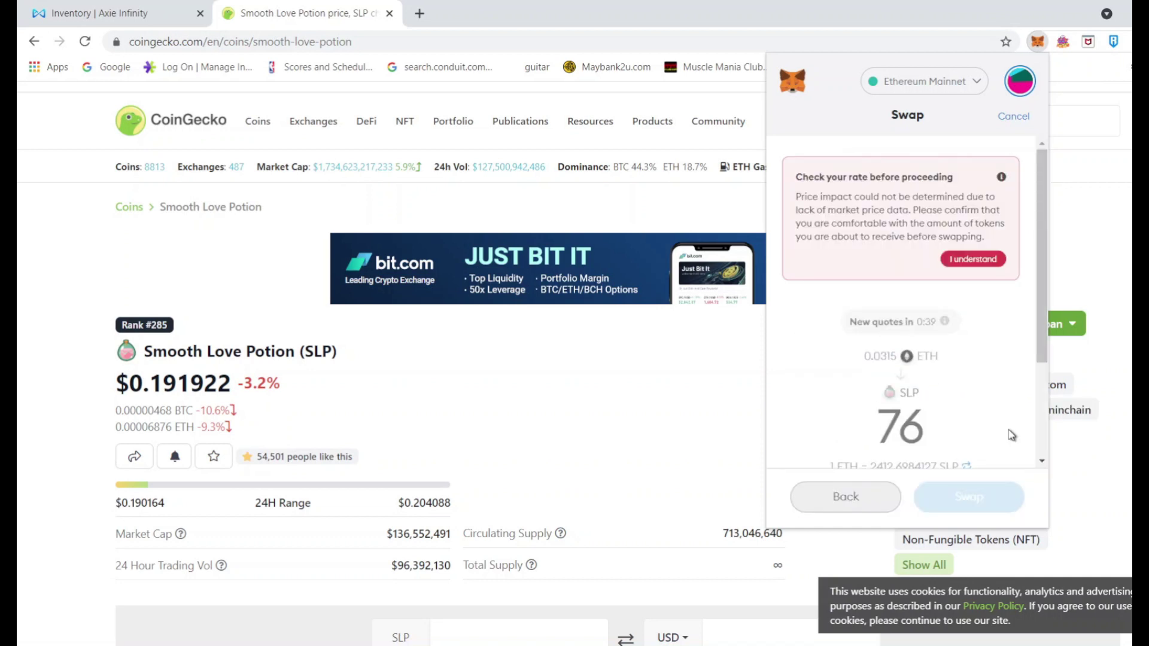
Accept the rate warning, swap 0.0315 ETH for 76 SLP, and view it on Etherscan
click(974, 261)
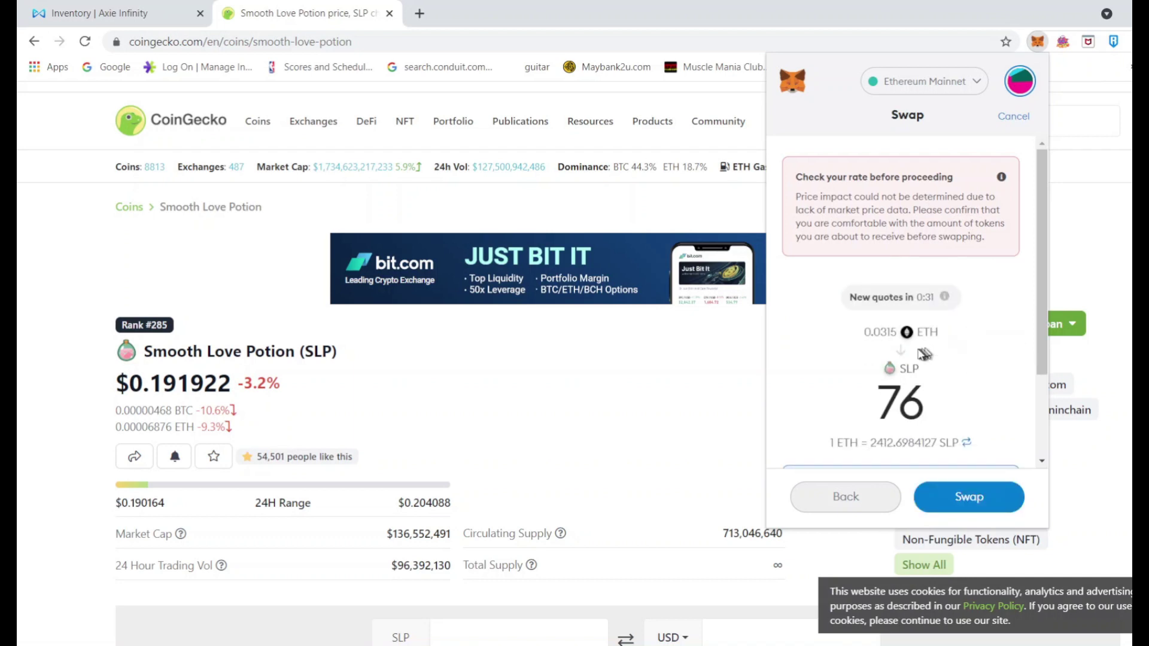
scroll(967, 340, down, 3)
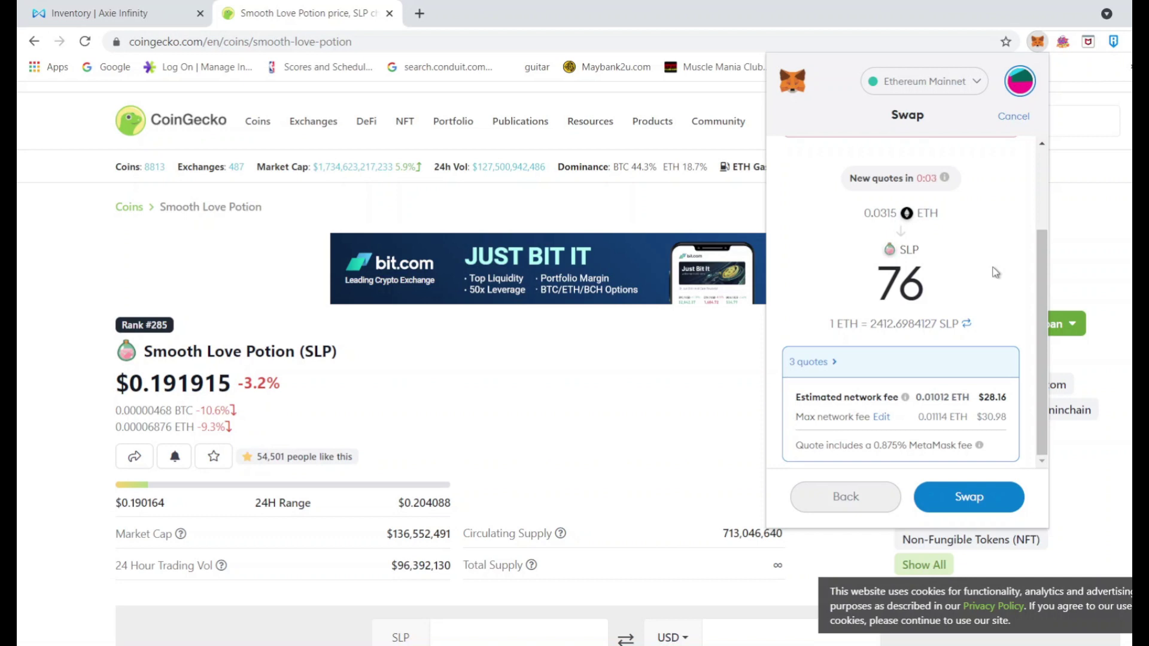
click(964, 498)
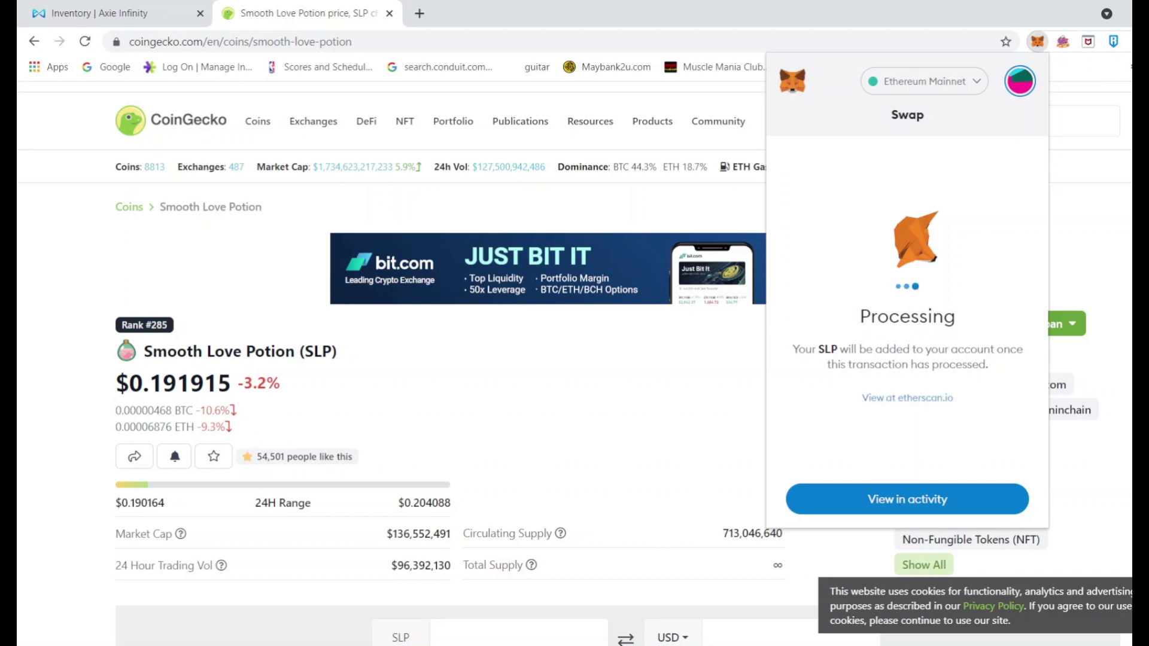
click(908, 397)
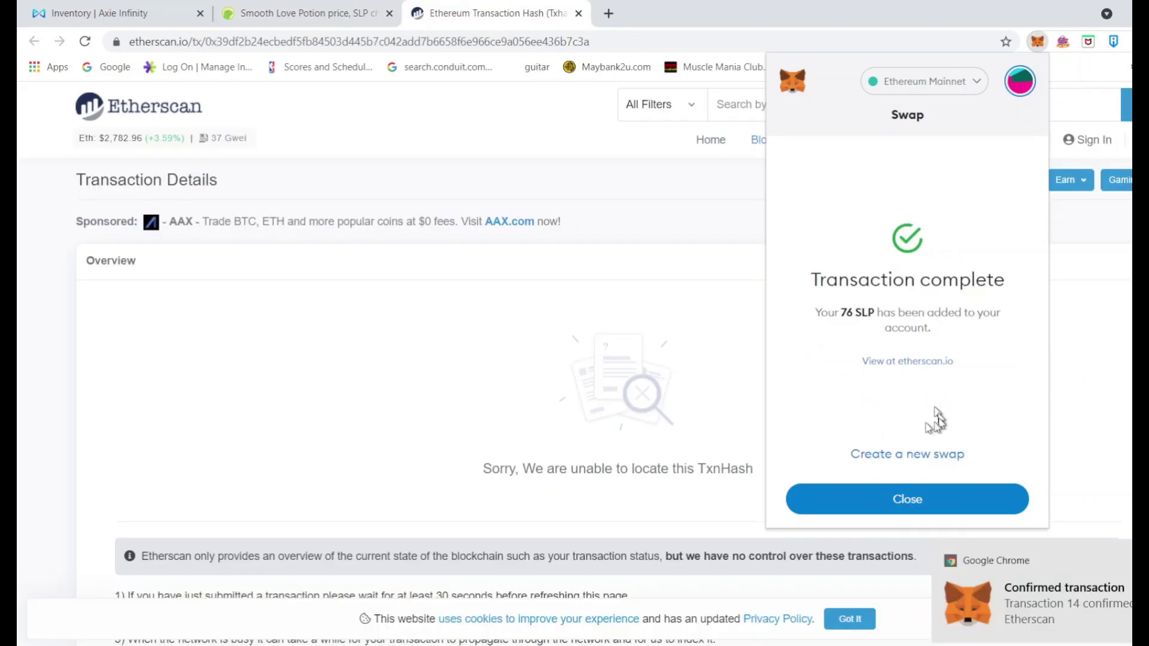
Back in MetaMask, dismiss Transaction complete and check the 76 SLP token, leaving 0.0361 ETH
click(578, 13)
click(1038, 41)
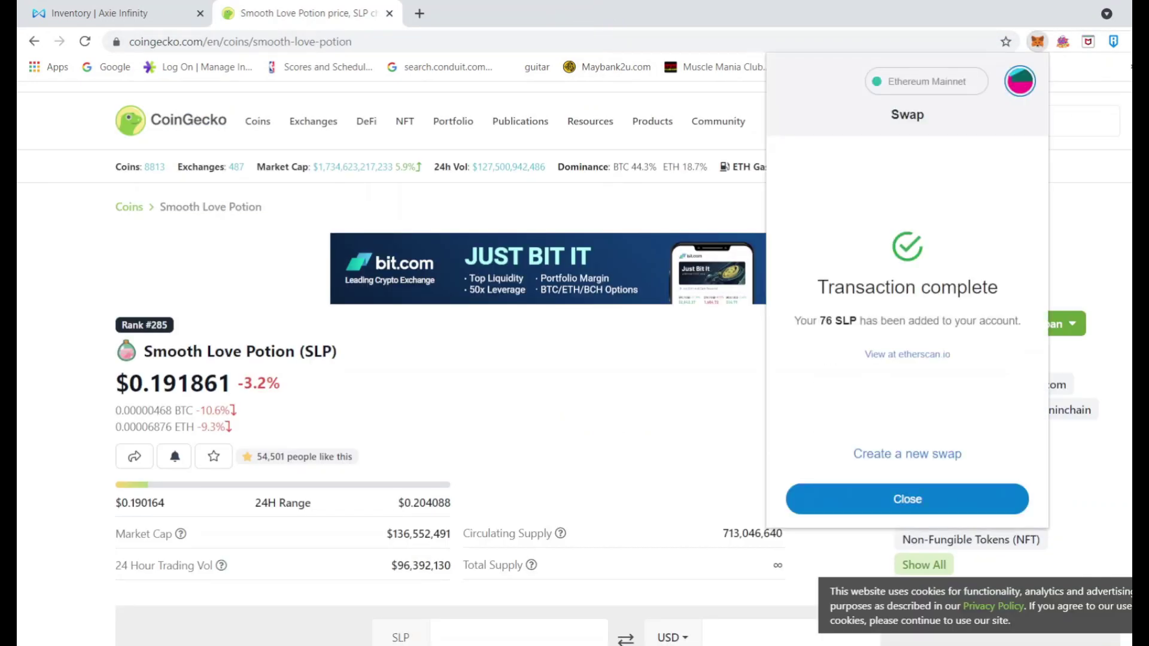
click(922, 501)
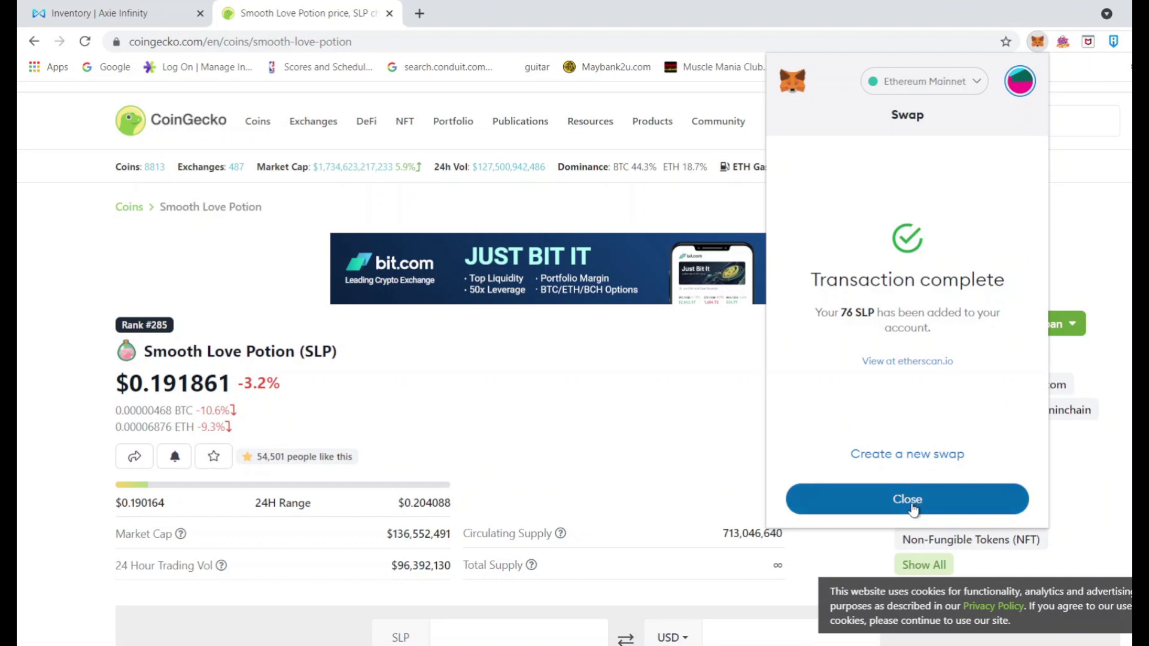
scroll(956, 429, down, 4)
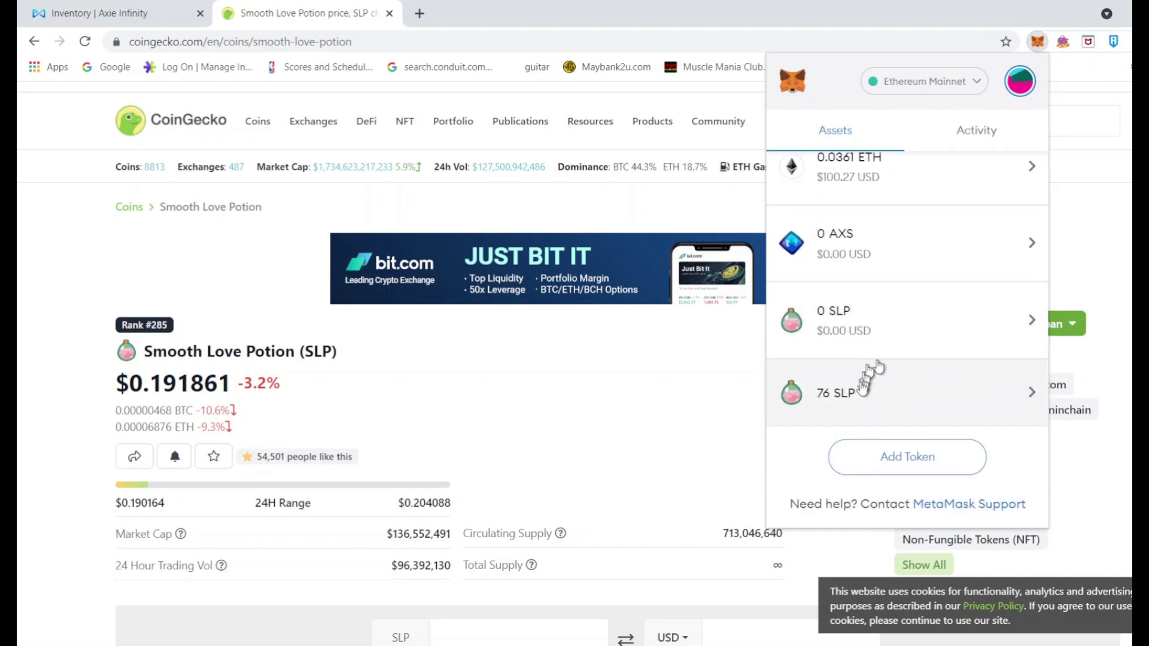
click(942, 402)
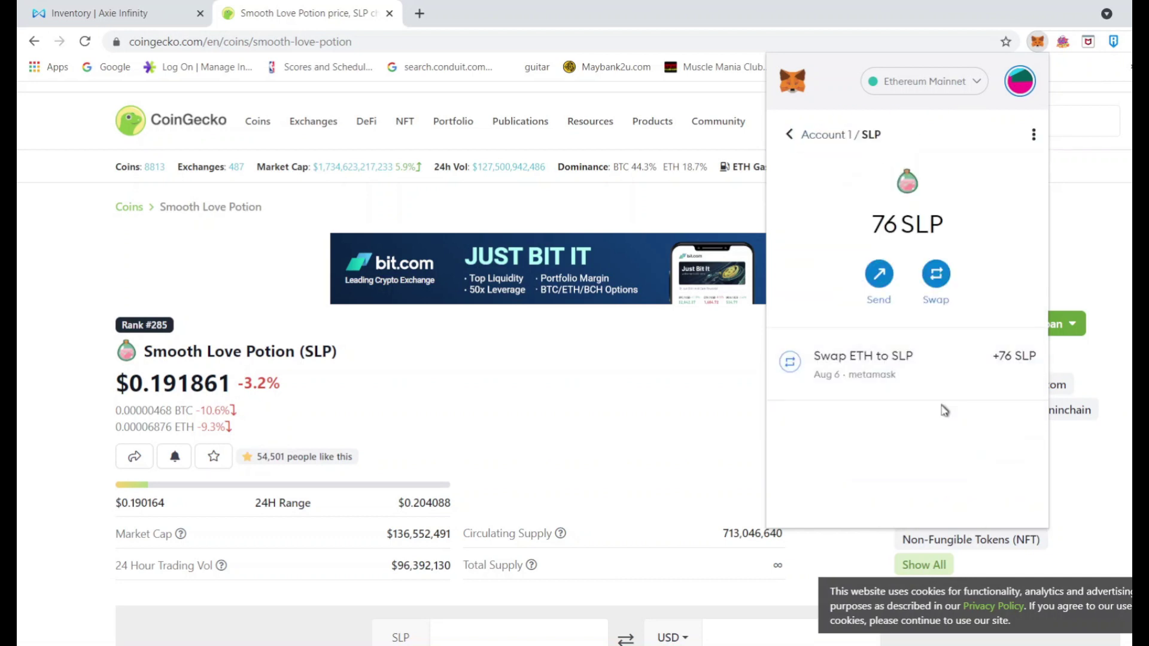
click(789, 134)
scroll(958, 419, down, 4)
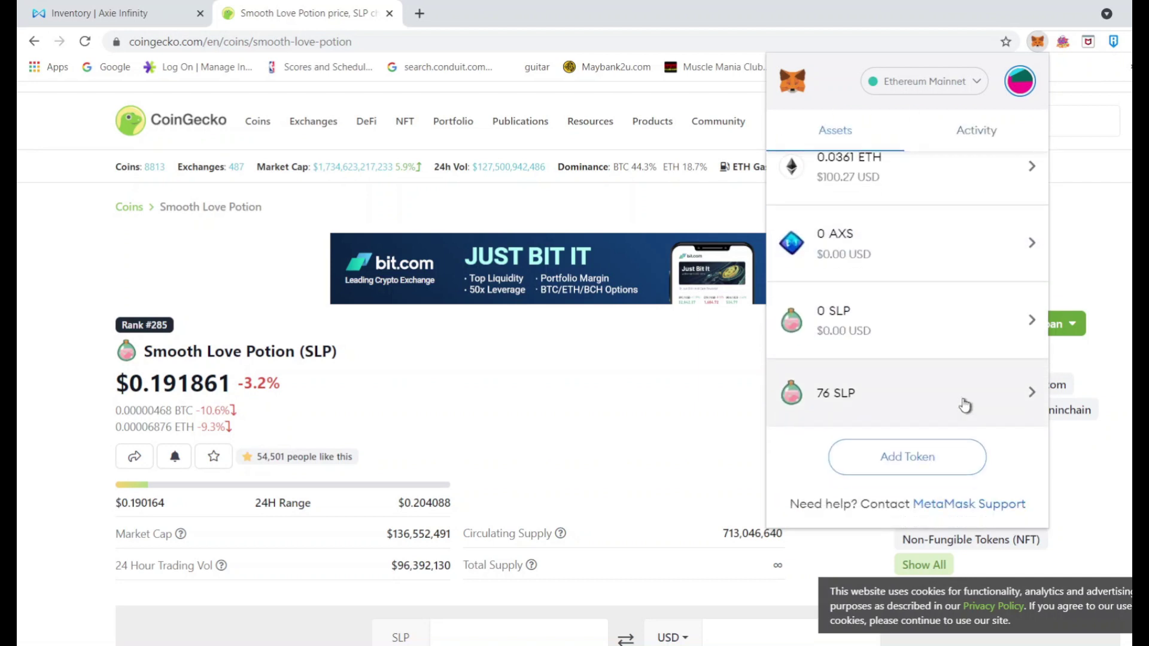
Check the Ronin wallet's 859 SLP, then open Ronin Withdrawal from the Axie inventory
click(1113, 42)
click(1114, 41)
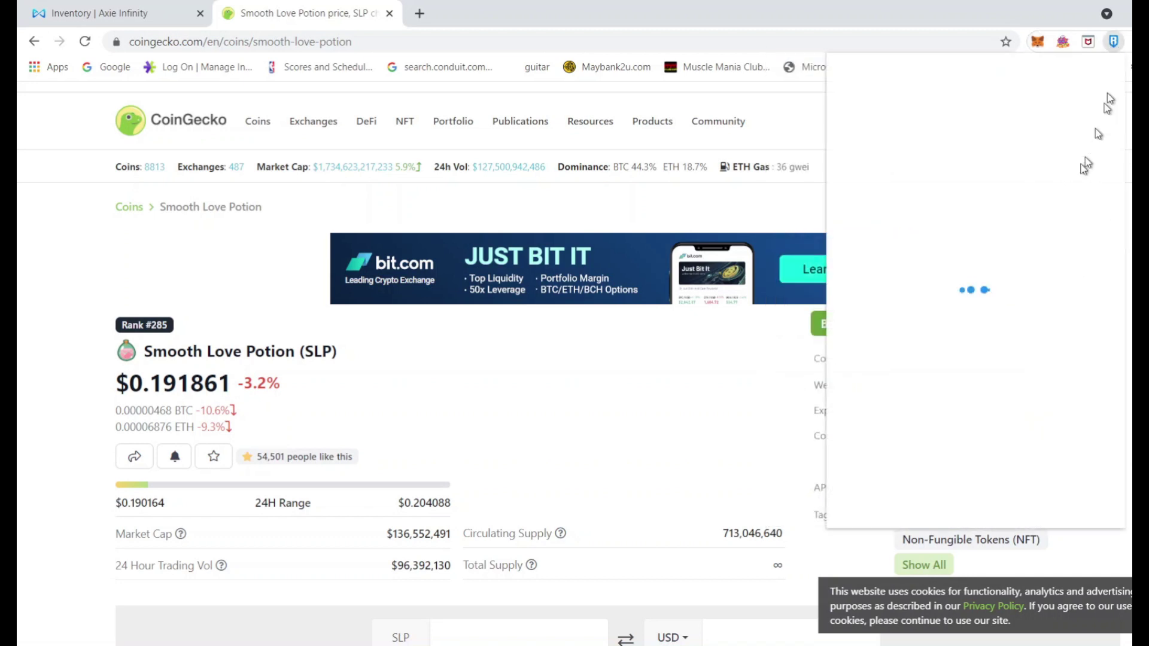
scroll(1057, 394, down, 3)
scroll(1057, 393, down, 1)
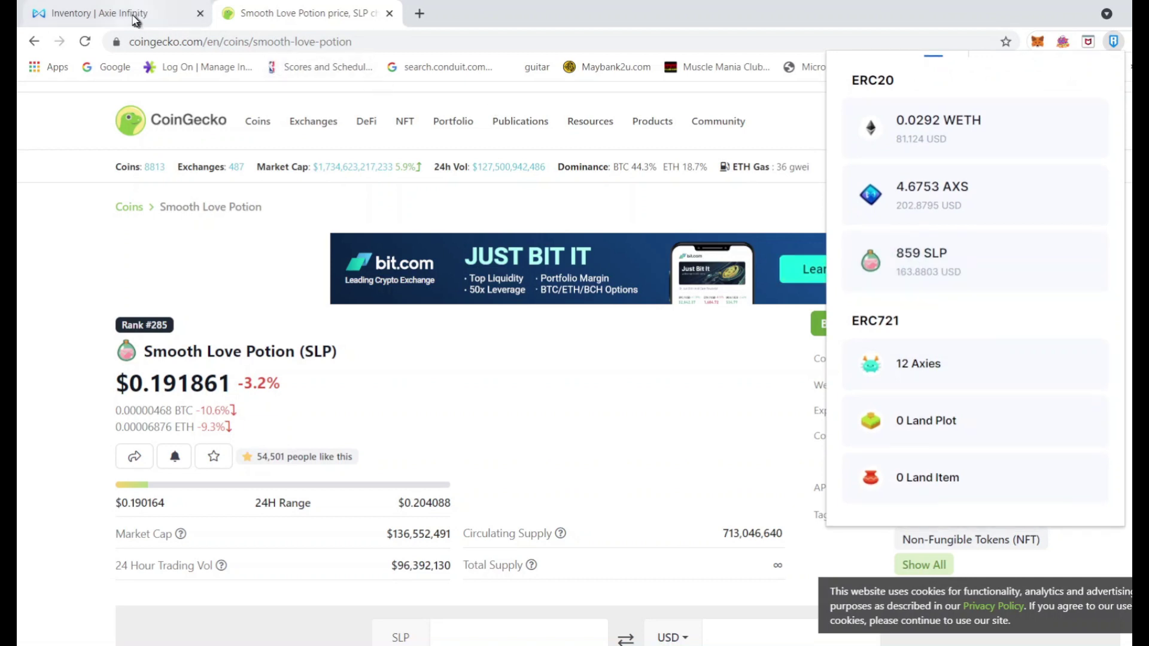
click(96, 14)
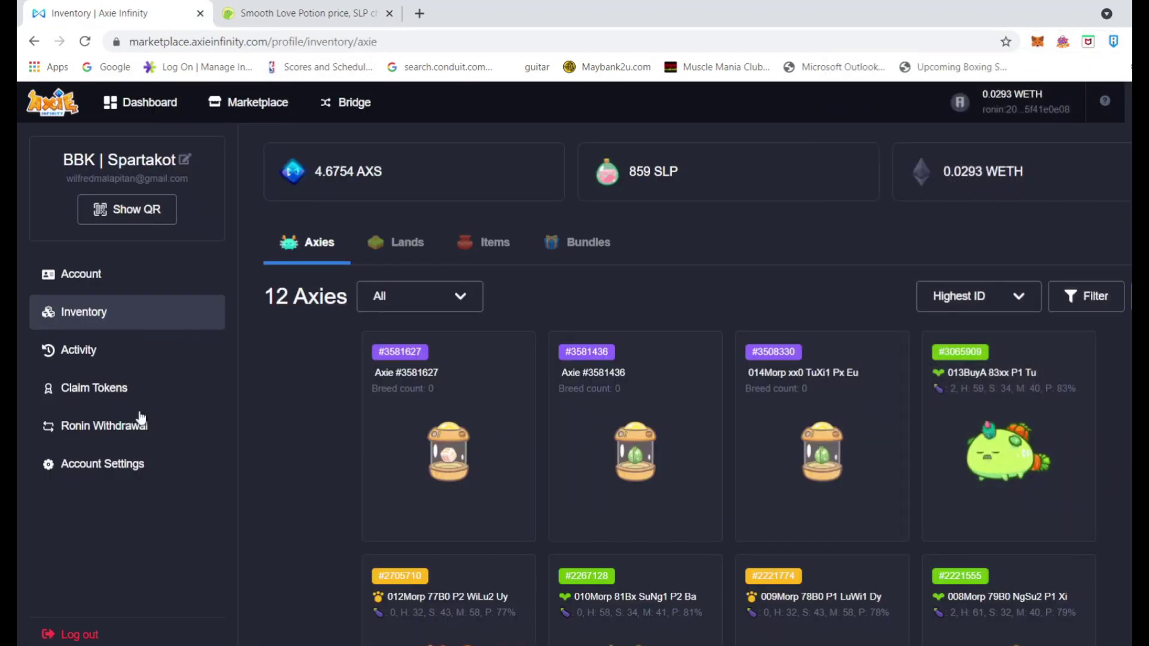
click(96, 429)
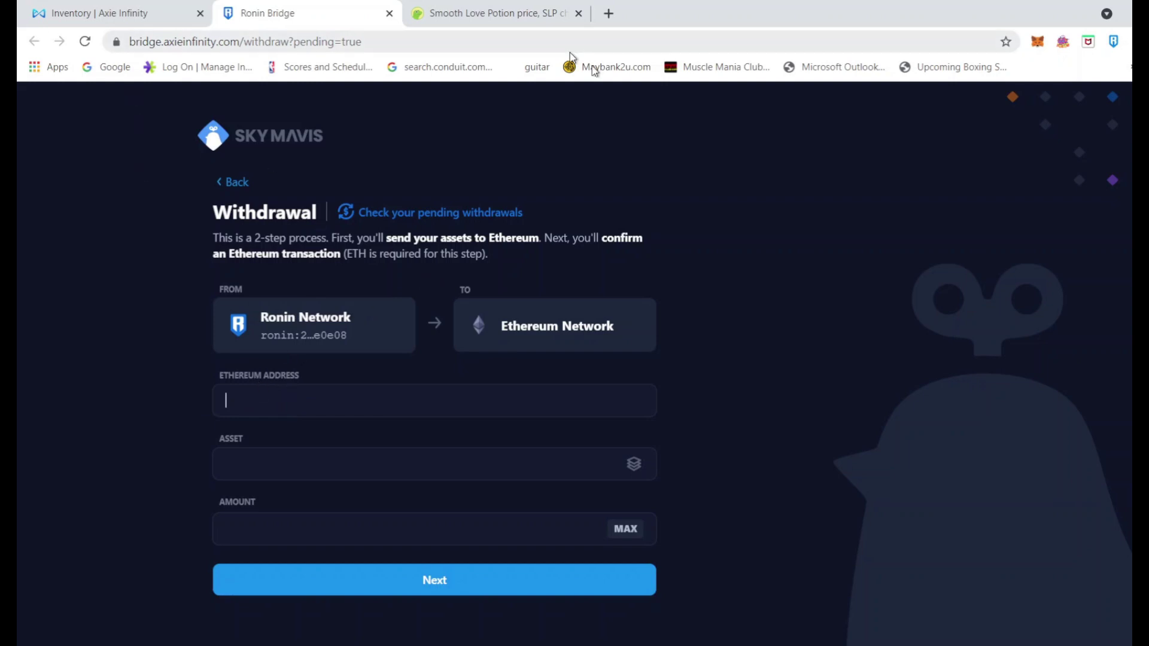
Switch Ronin Bridge to a Deposit from Ethereum Network to Ronin Network
click(1114, 42)
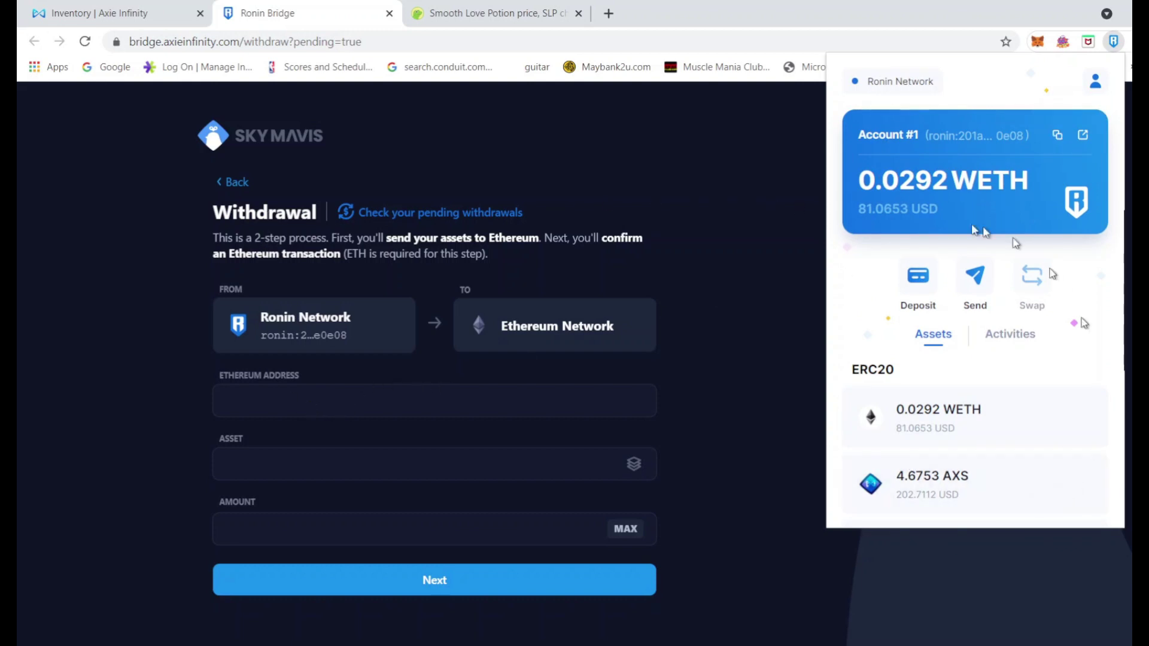
click(756, 138)
click(232, 182)
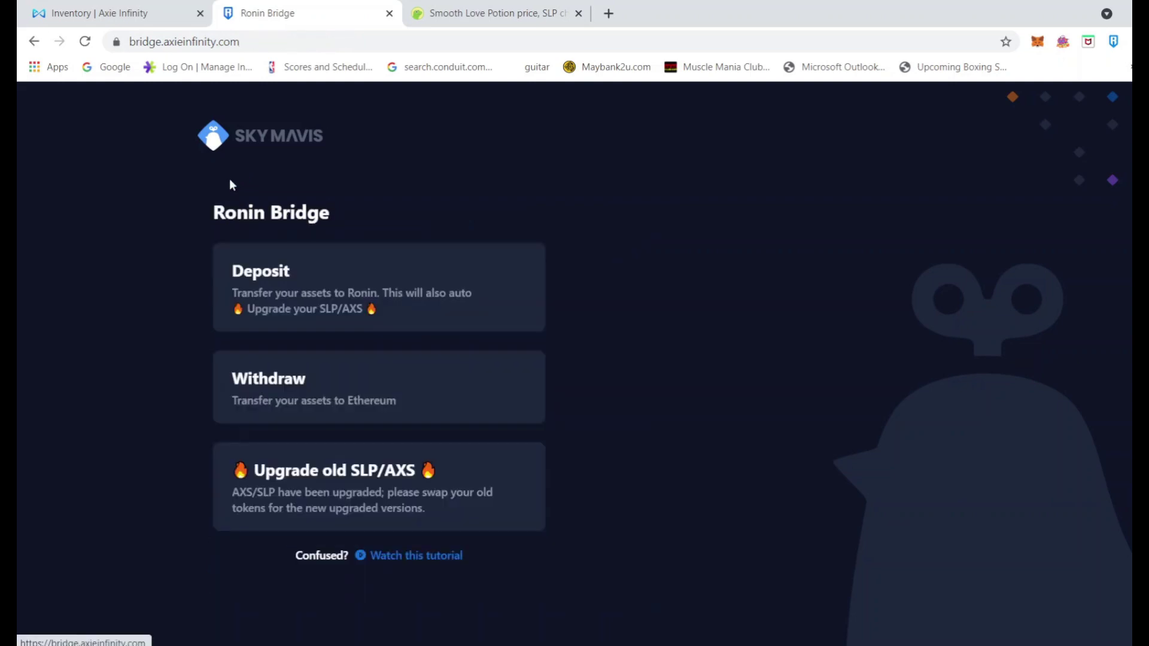
click(270, 285)
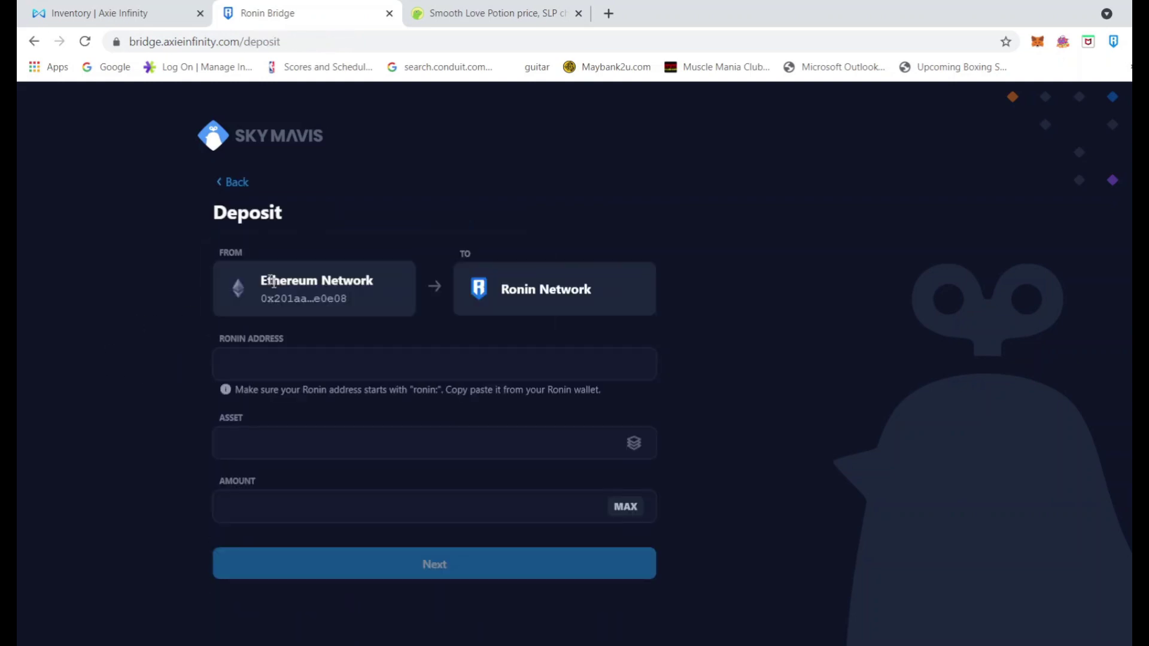
Copy the Ronin wallet address and paste it into the Ronin Address field
right_click(284, 370)
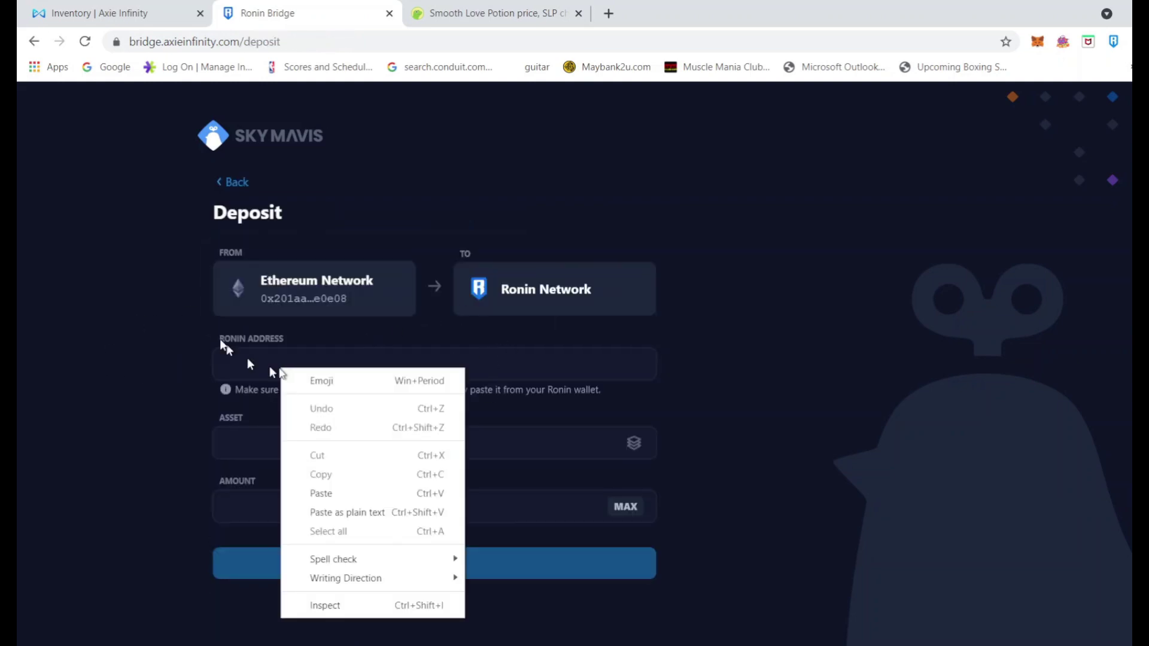
click(1115, 45)
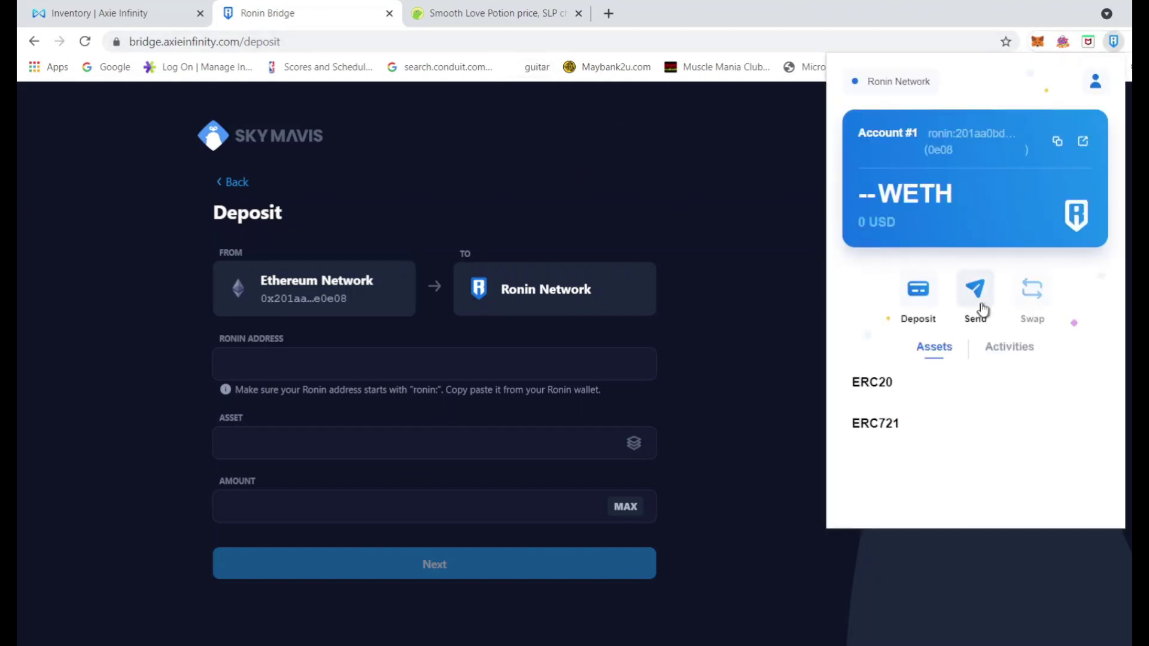
click(269, 364)
right_click(267, 365)
click(307, 491)
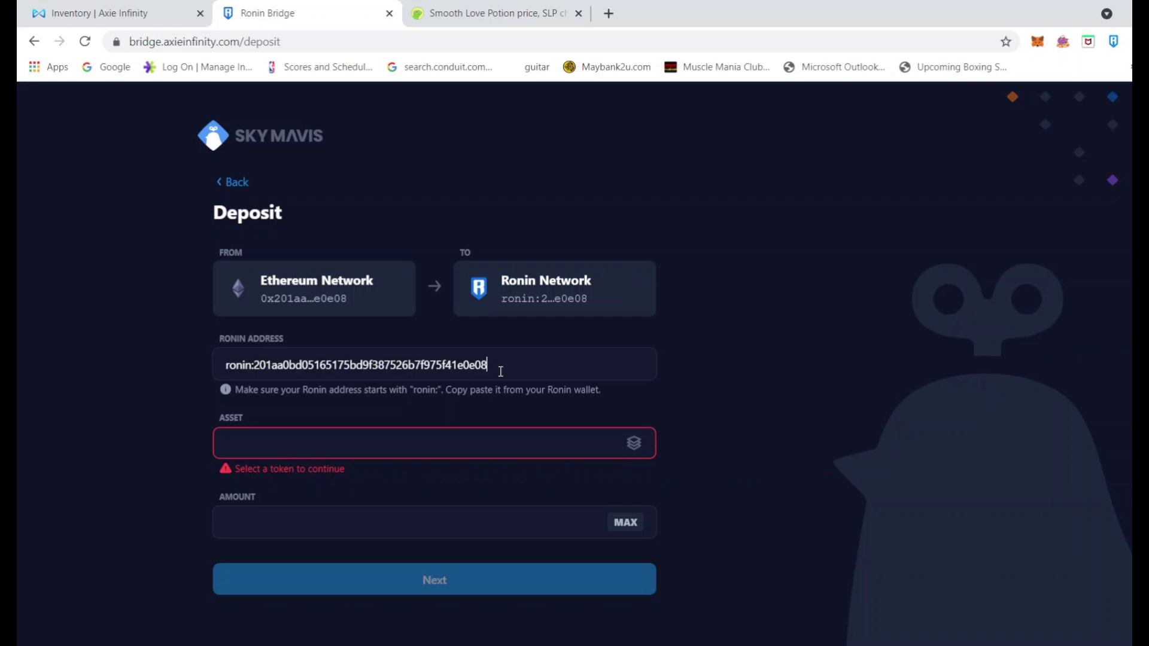
click(633, 454)
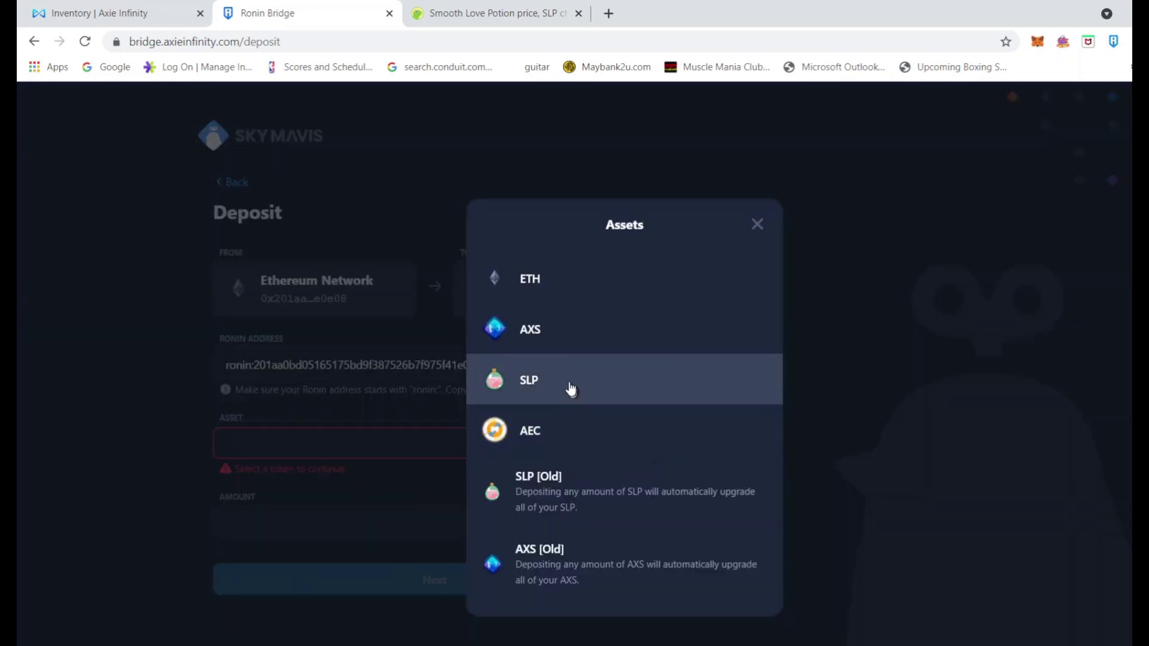
Choose SLP [Old] as the deposit asset, enter 76, and confirm the spending approval in MetaMask
click(569, 390)
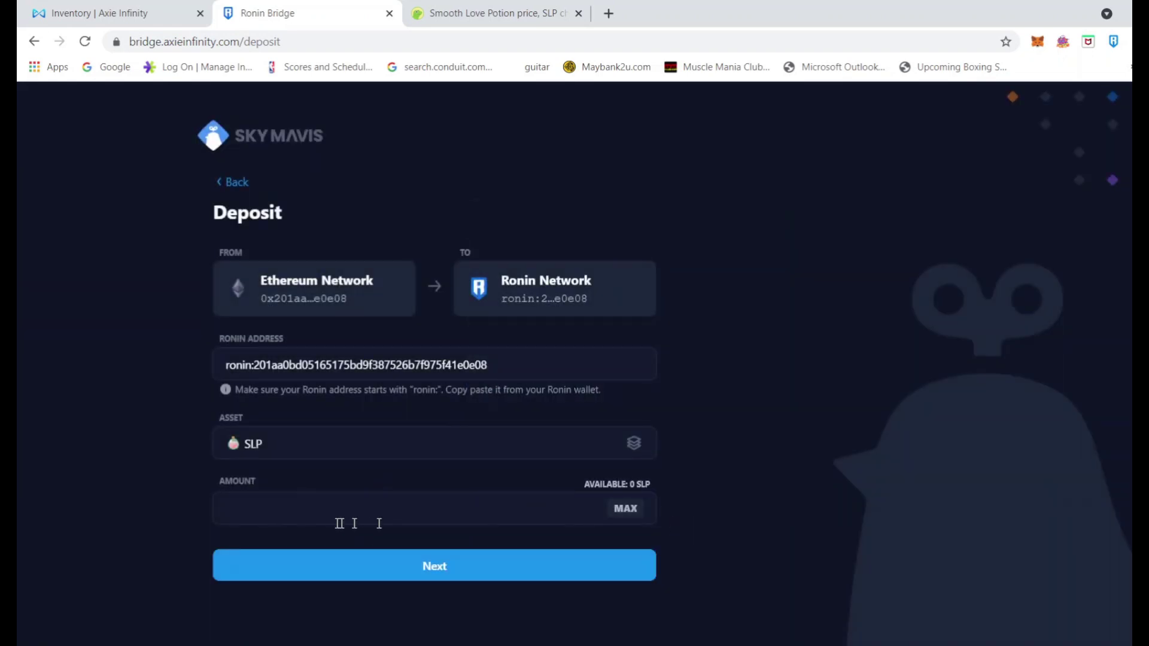
click(634, 445)
click(619, 512)
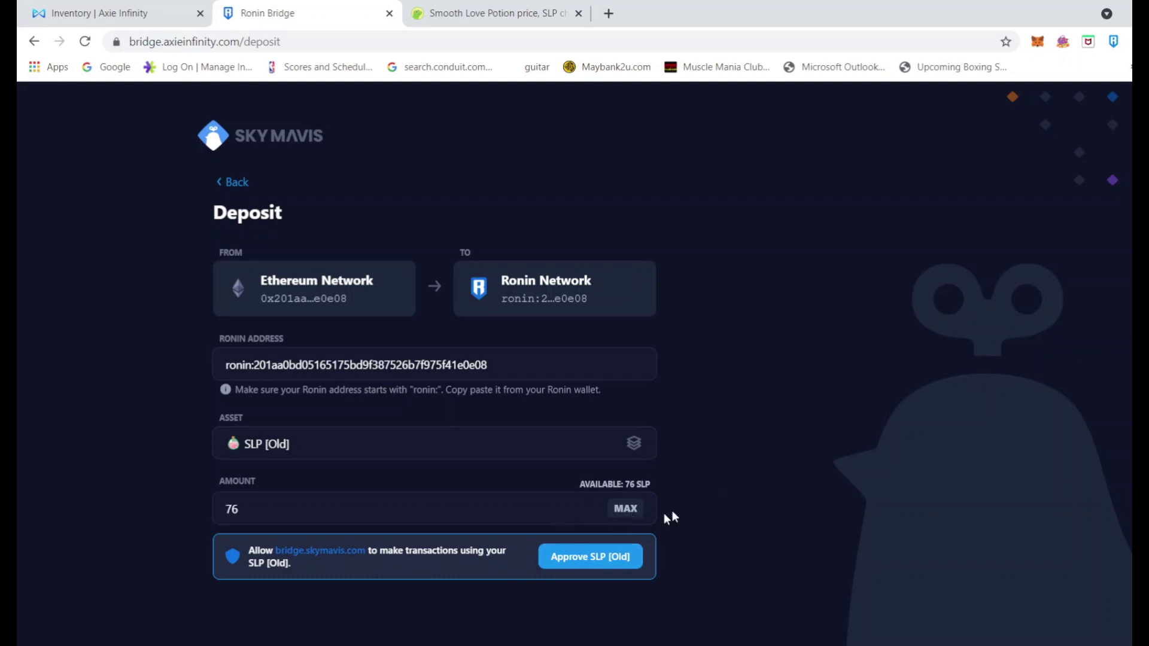
click(595, 559)
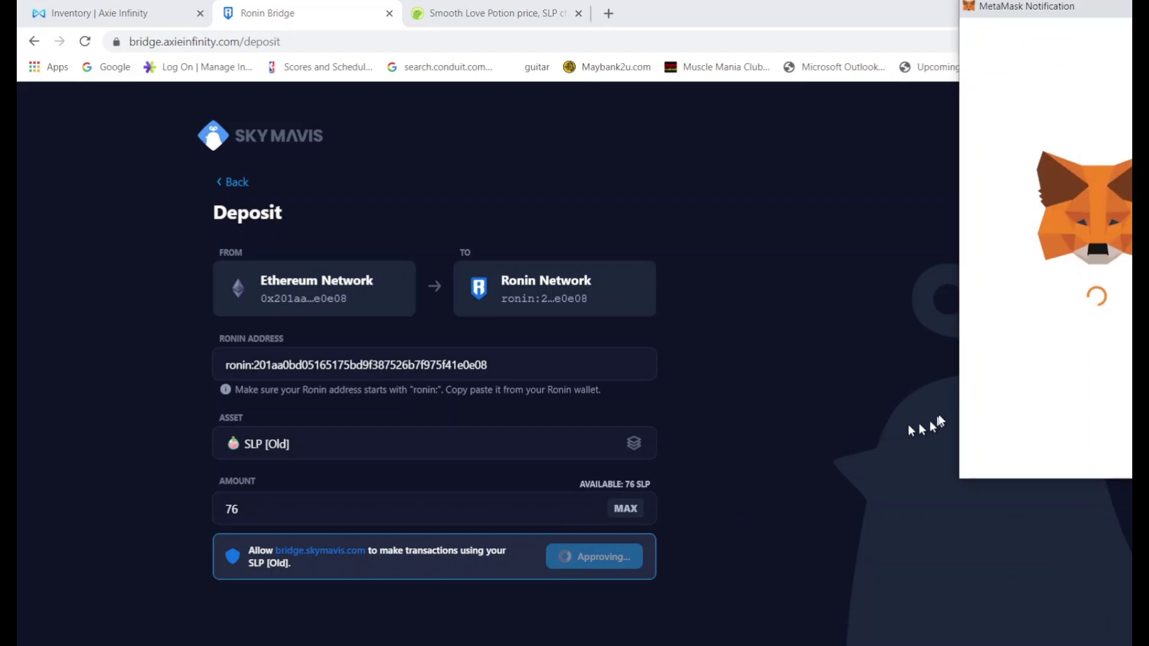
scroll(1052, 333, down, 1)
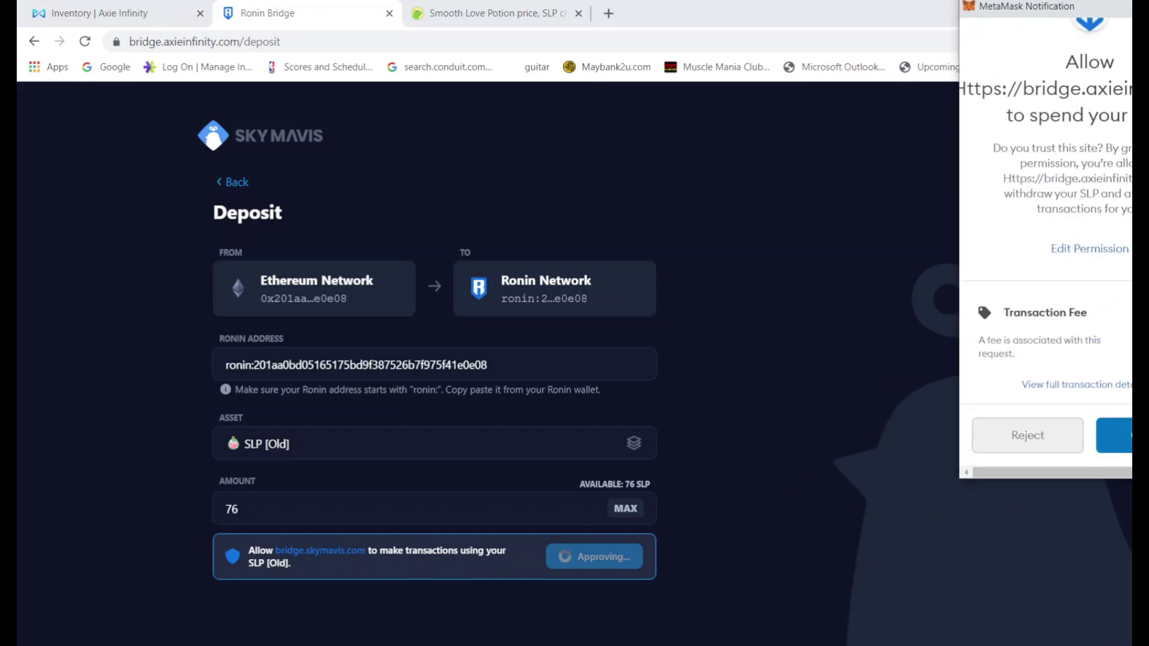
click(1115, 435)
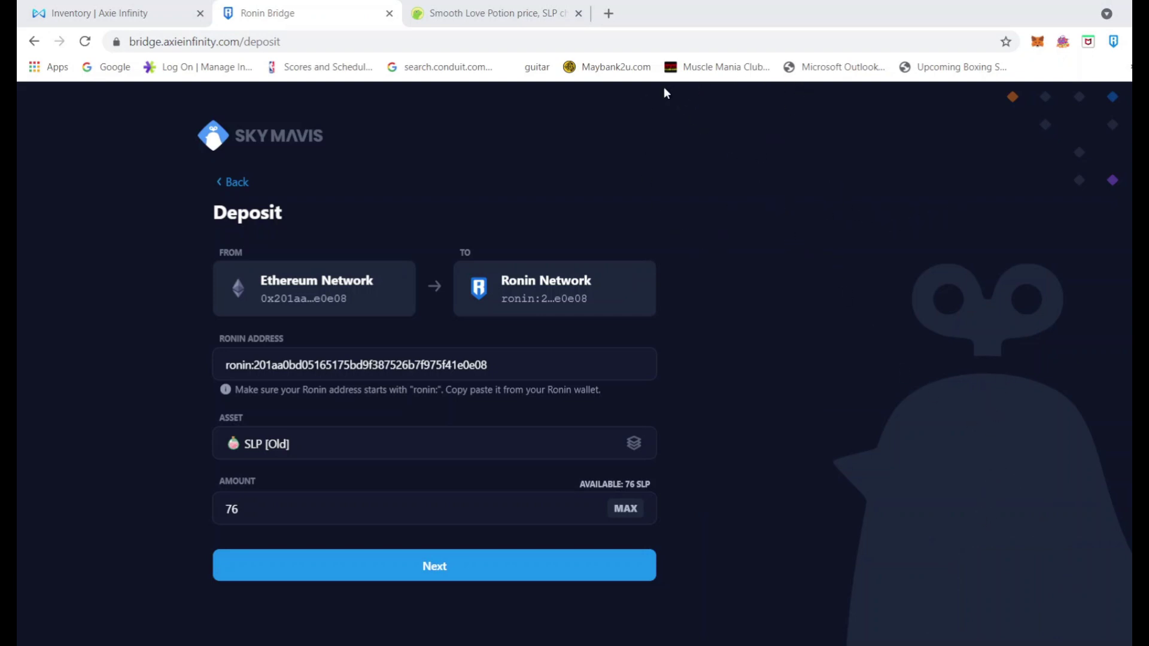
Review the old SLP approval transaction on Etherscan, then close that tab
click(1113, 42)
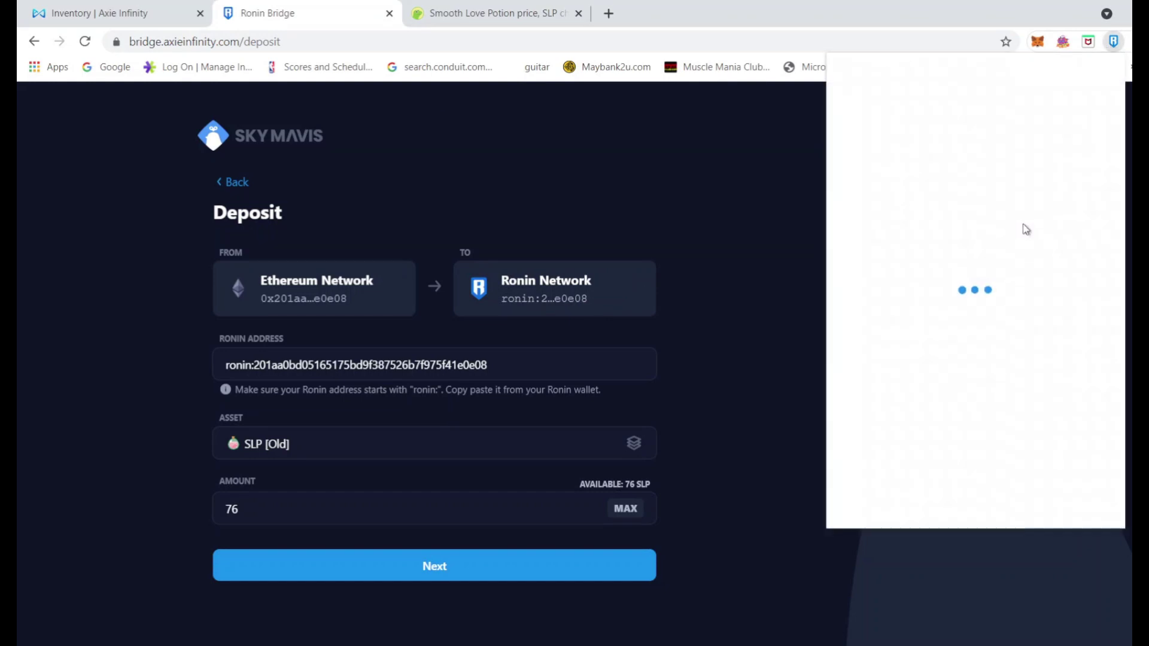
scroll(1045, 371, down, 2)
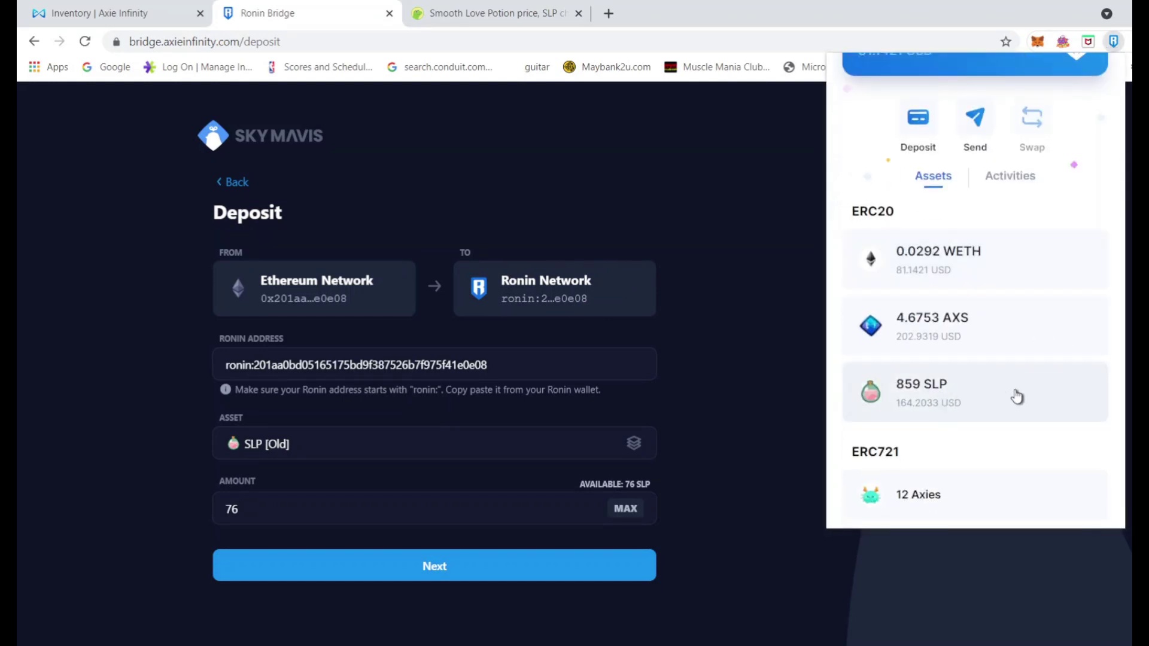
scroll(1018, 392, up, 3)
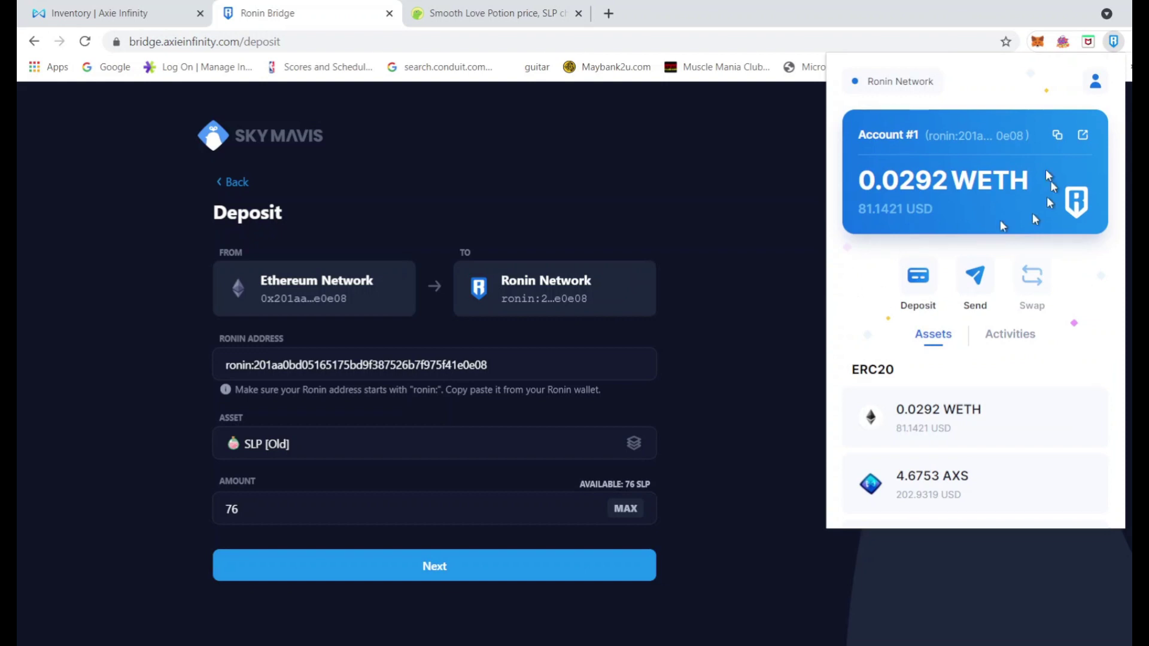
click(971, 135)
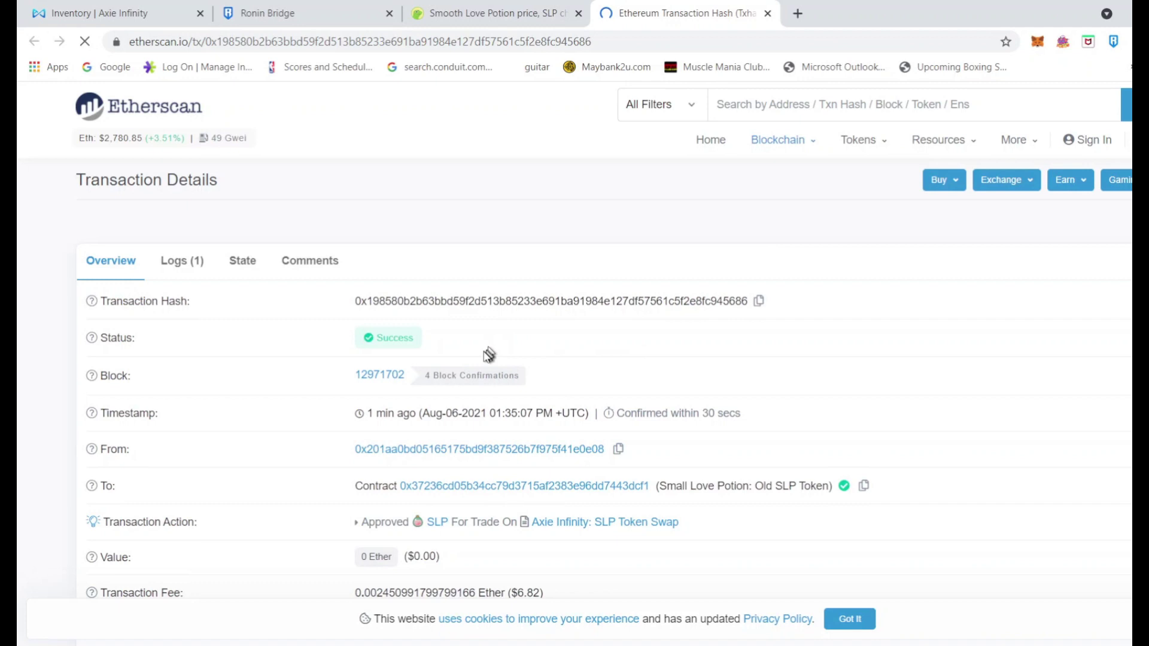
scroll(697, 441, down, 7)
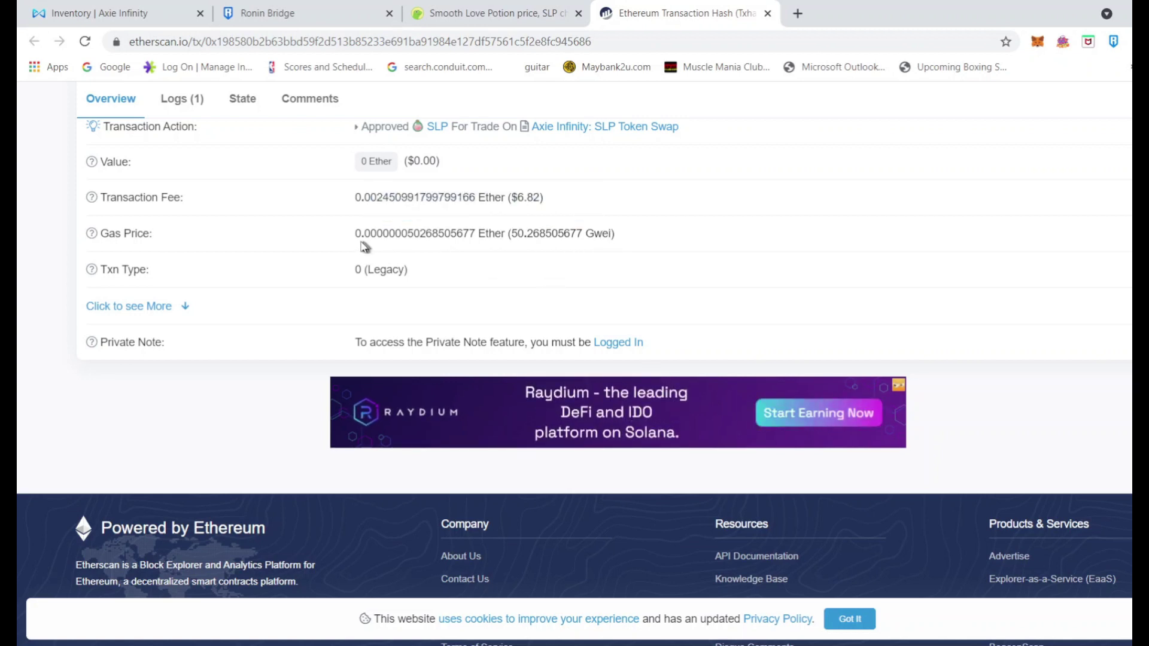
mouse_move(485, 235)
scroll(658, 227, up, 7)
click(768, 14)
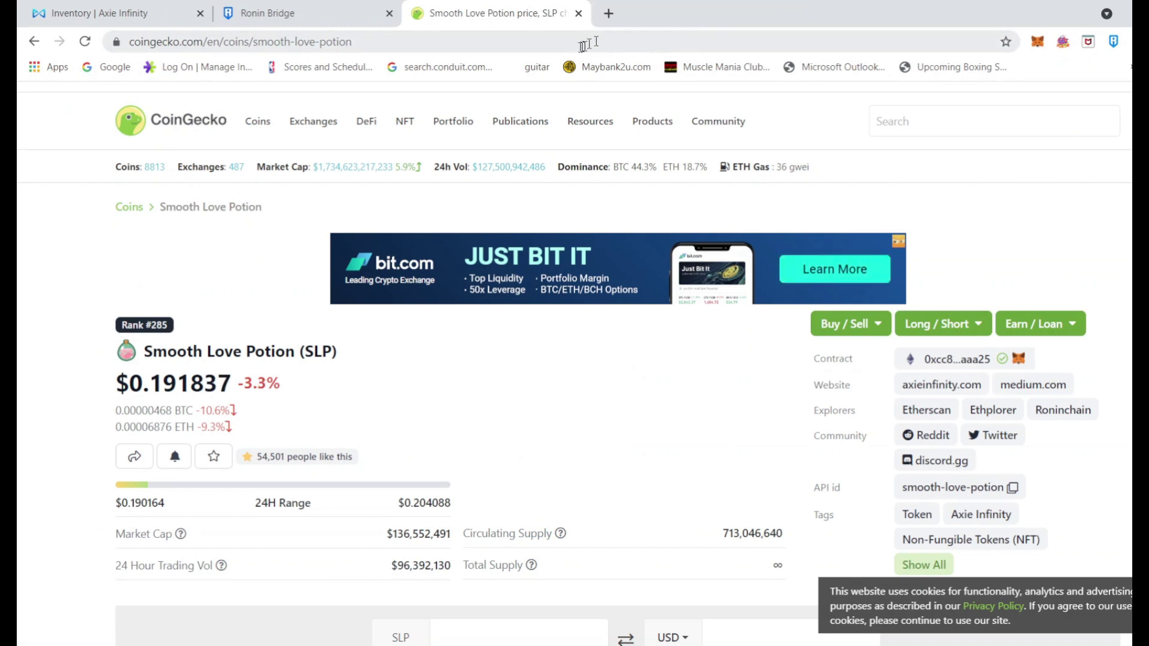
Check the Ronin wallet's assets, still holding 859 SLP
click(1114, 41)
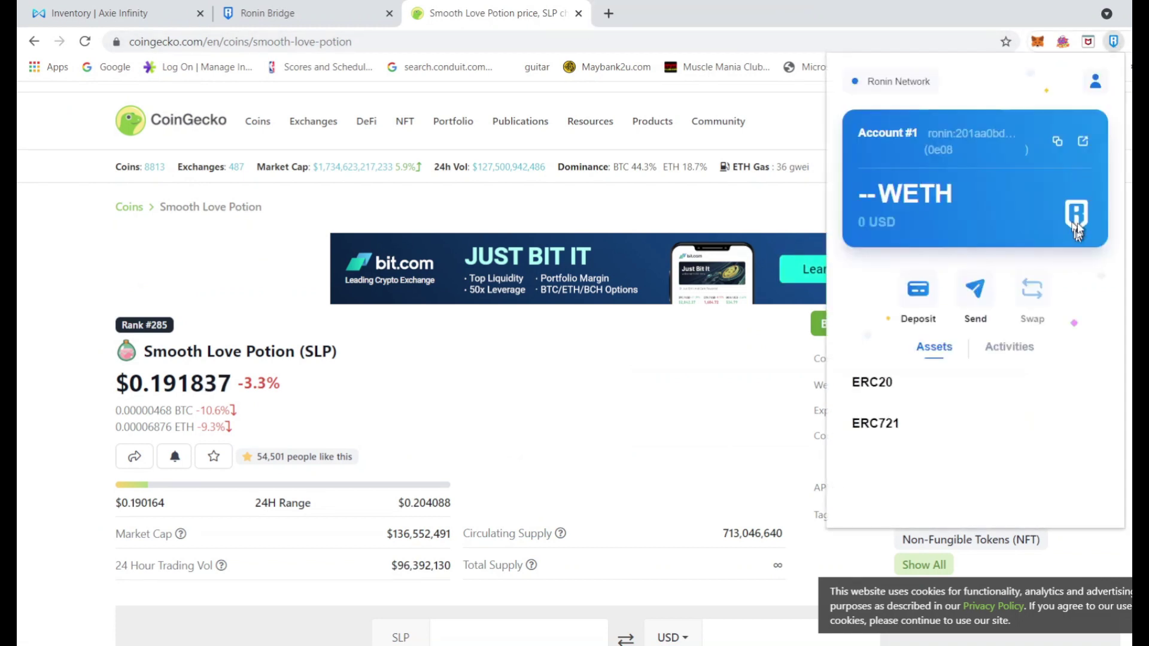
scroll(1072, 389, down, 5)
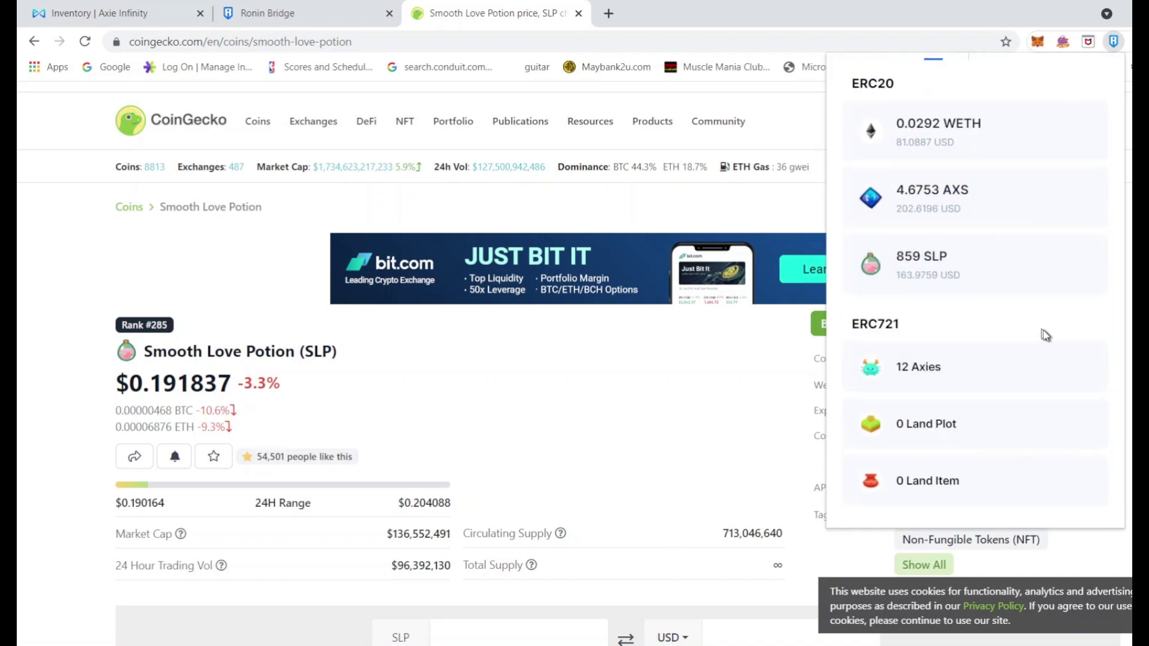
scroll(1044, 334, up, 5)
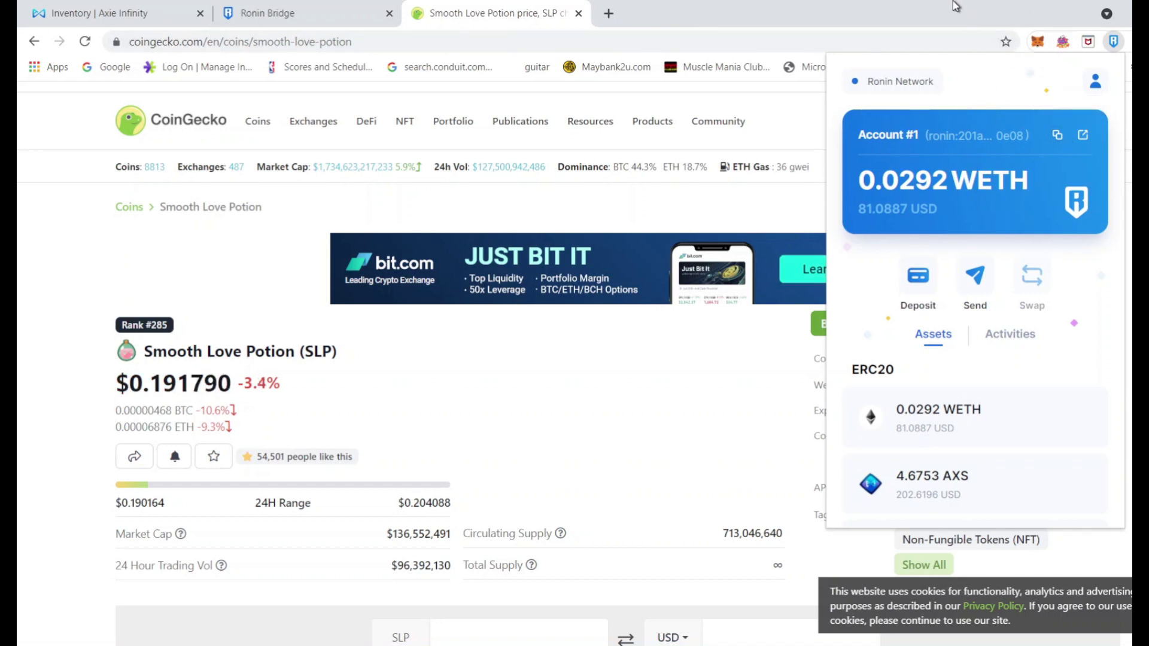
click(1033, 46)
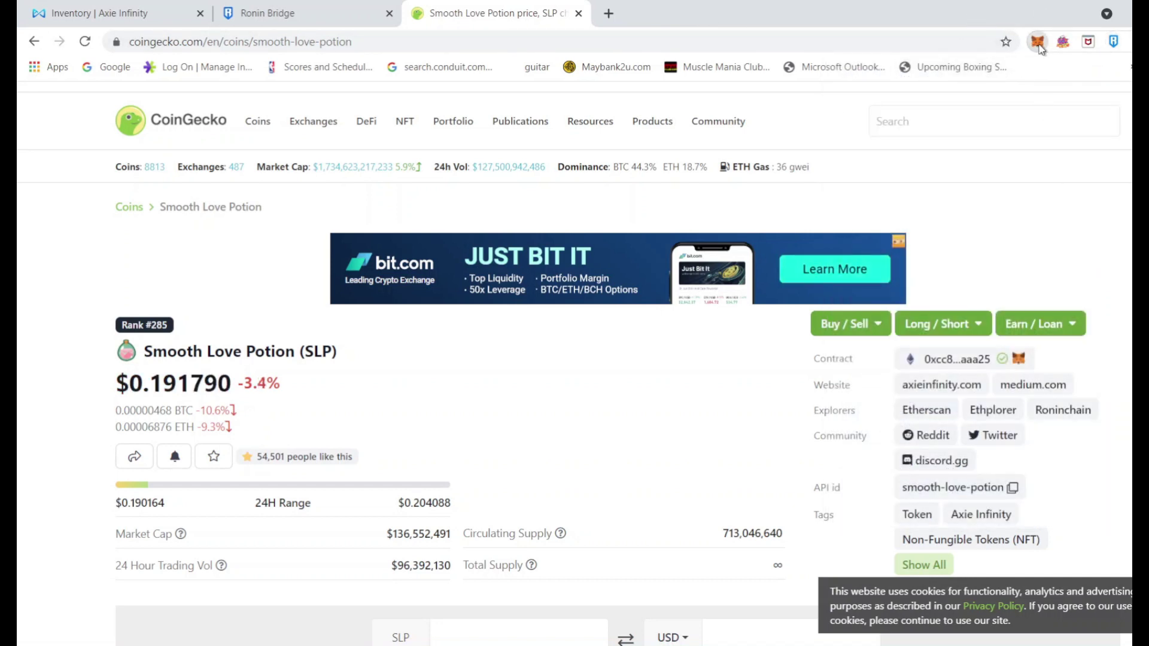
Copy the MetaMask account address and start a new browser tab
click(1038, 47)
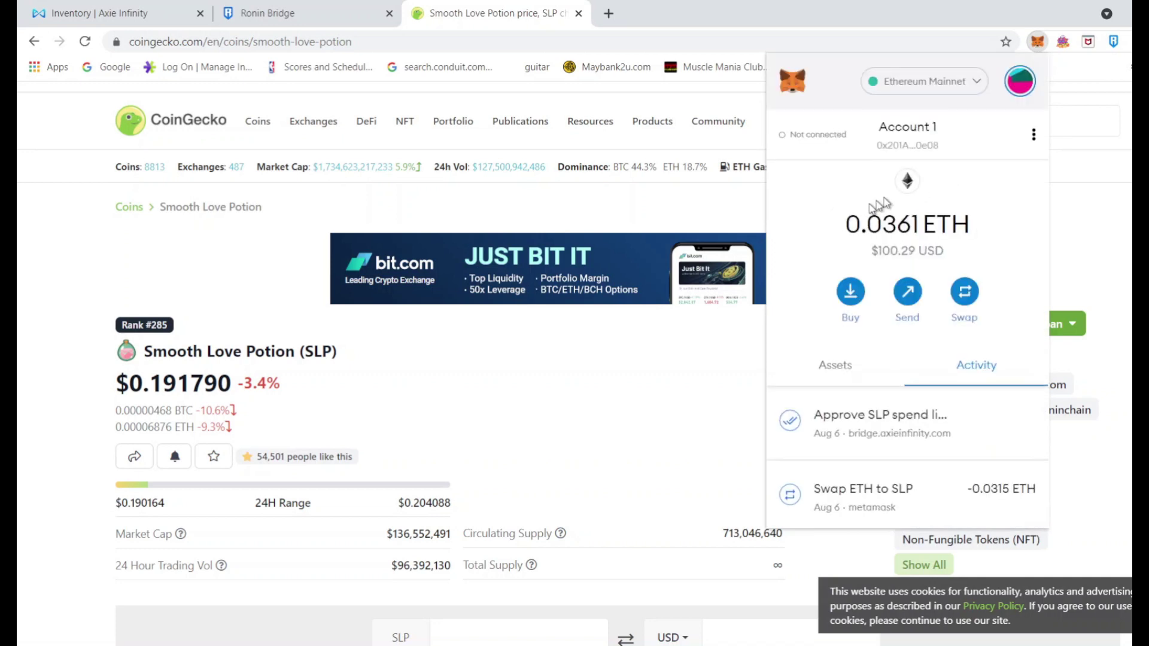
click(947, 150)
click(608, 13)
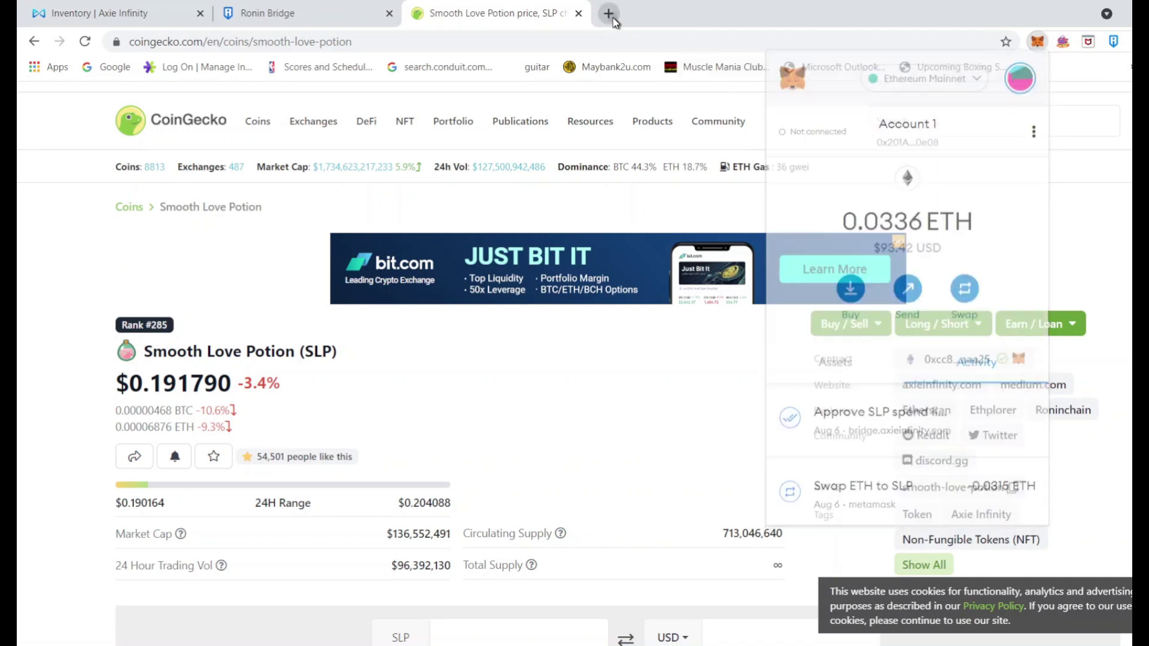
Search etherscan.io for the account address and open the latest Approve transaction, showing Success
text(eth)
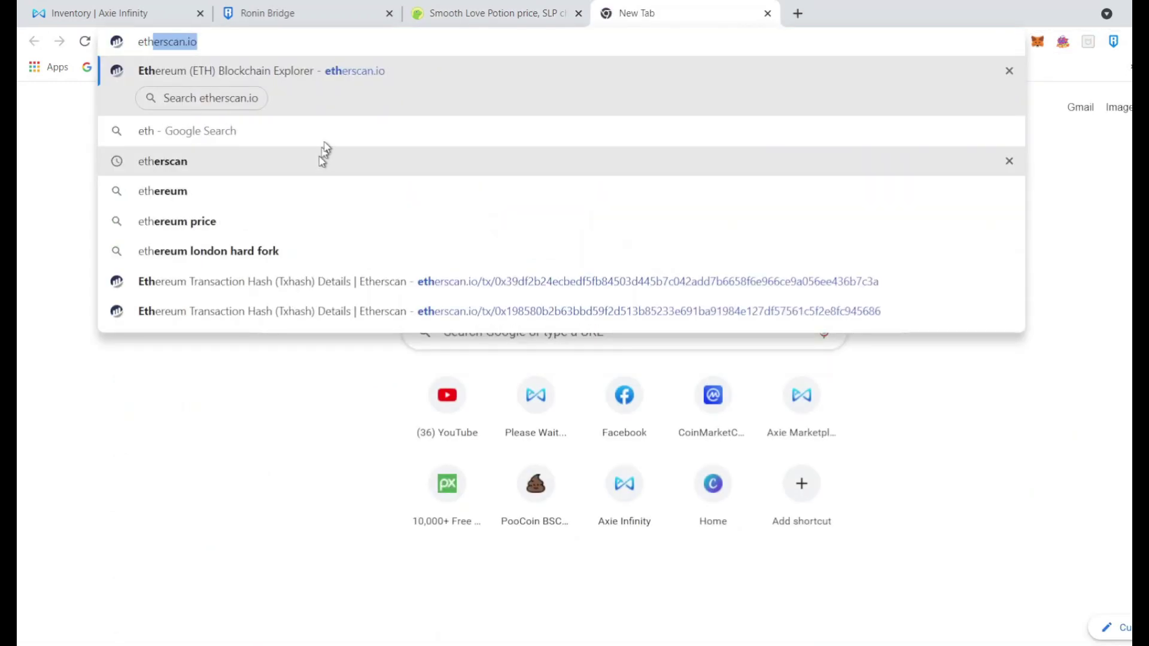
key(Return)
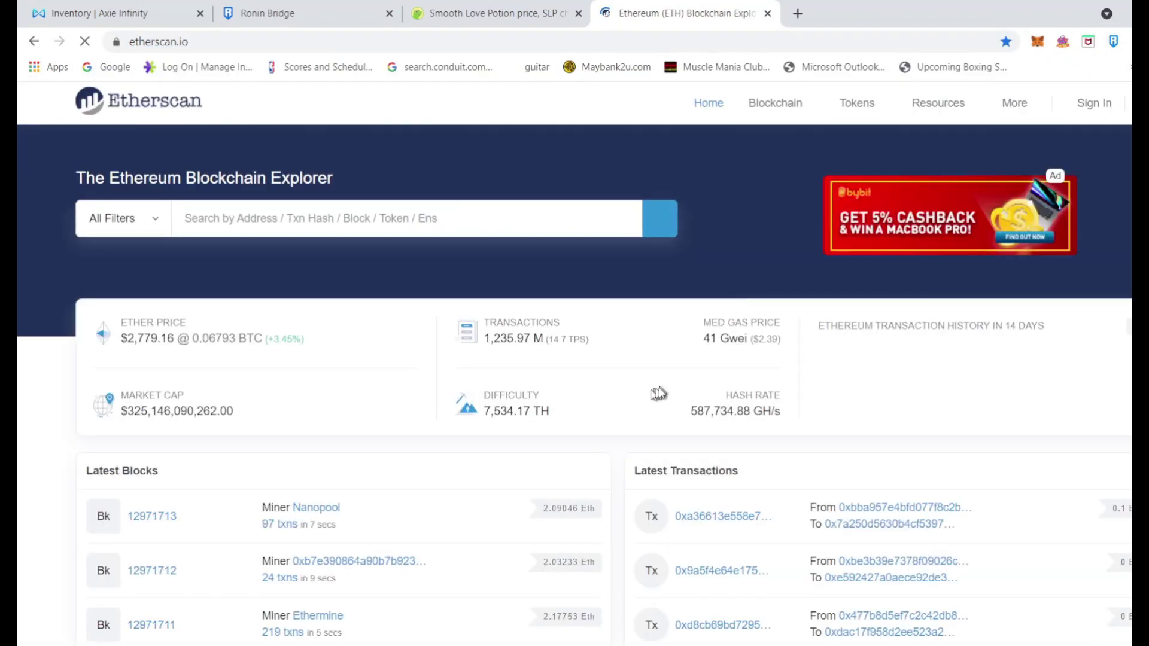
right_click(350, 223)
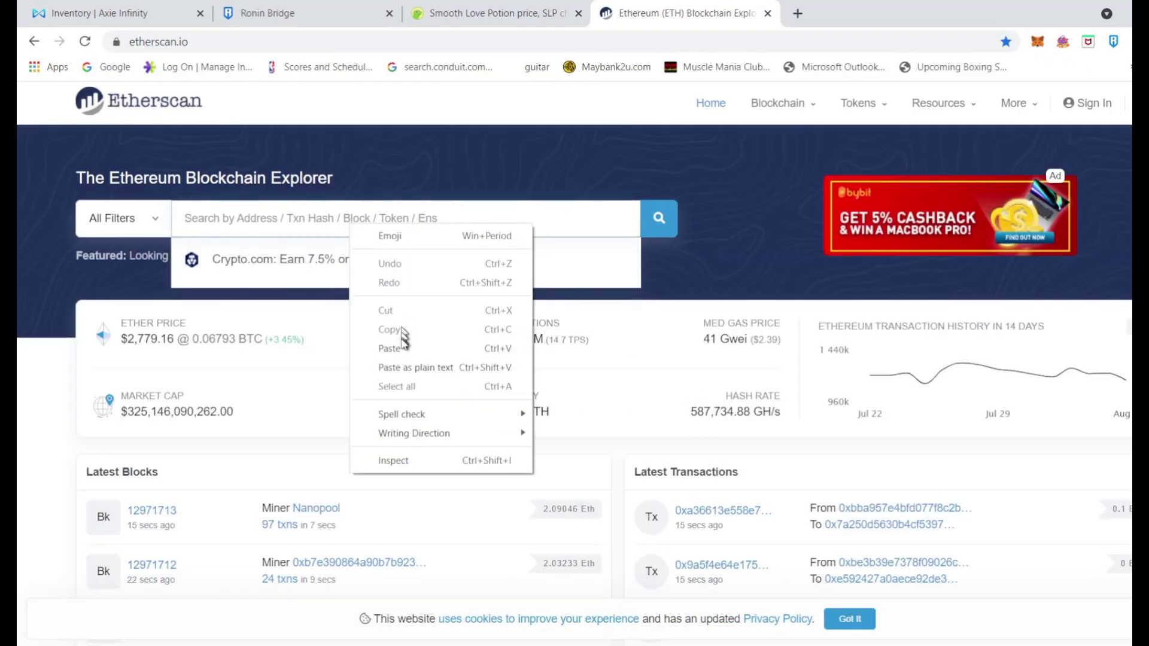
click(397, 350)
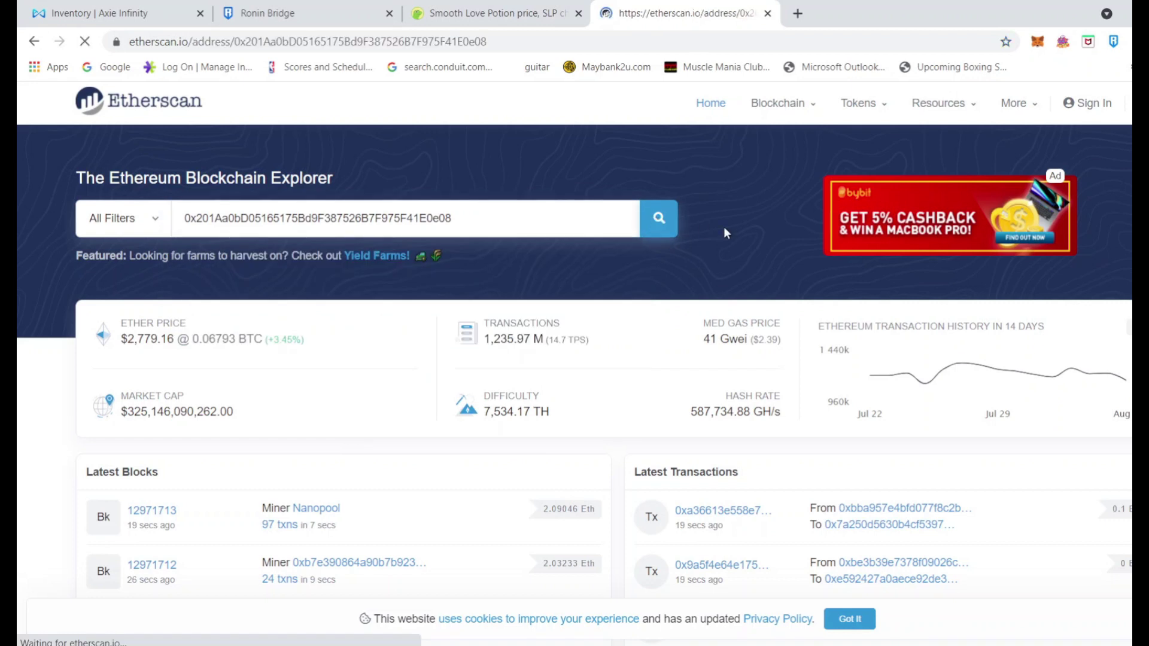
scroll(479, 514, down, 1)
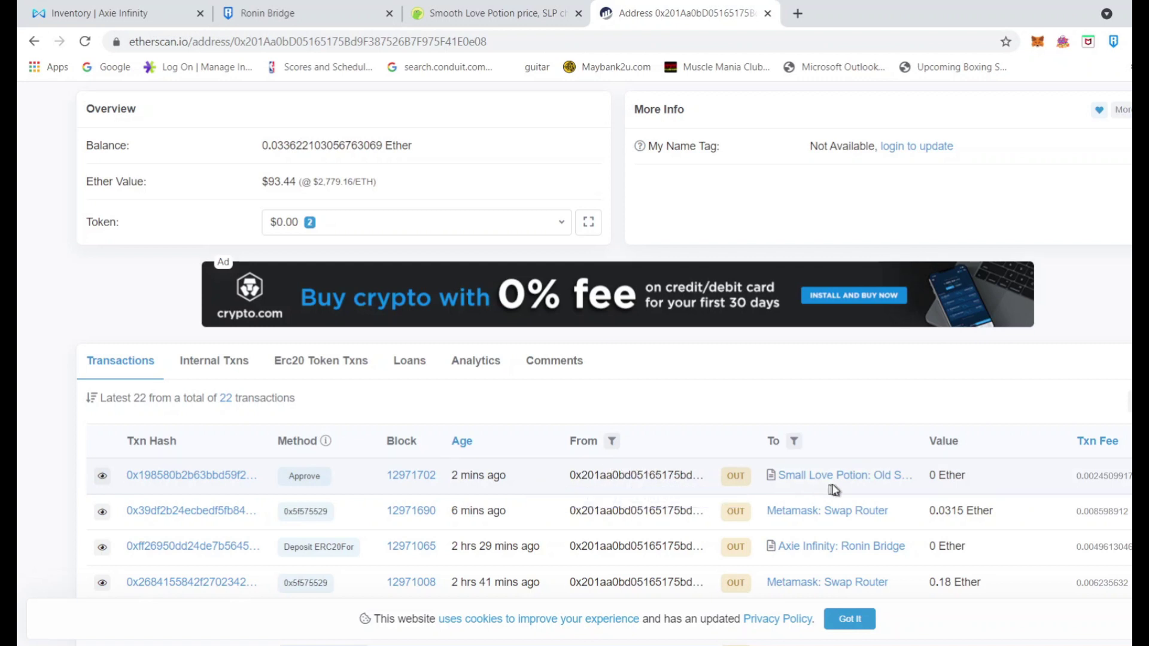
scroll(778, 466, down, 1)
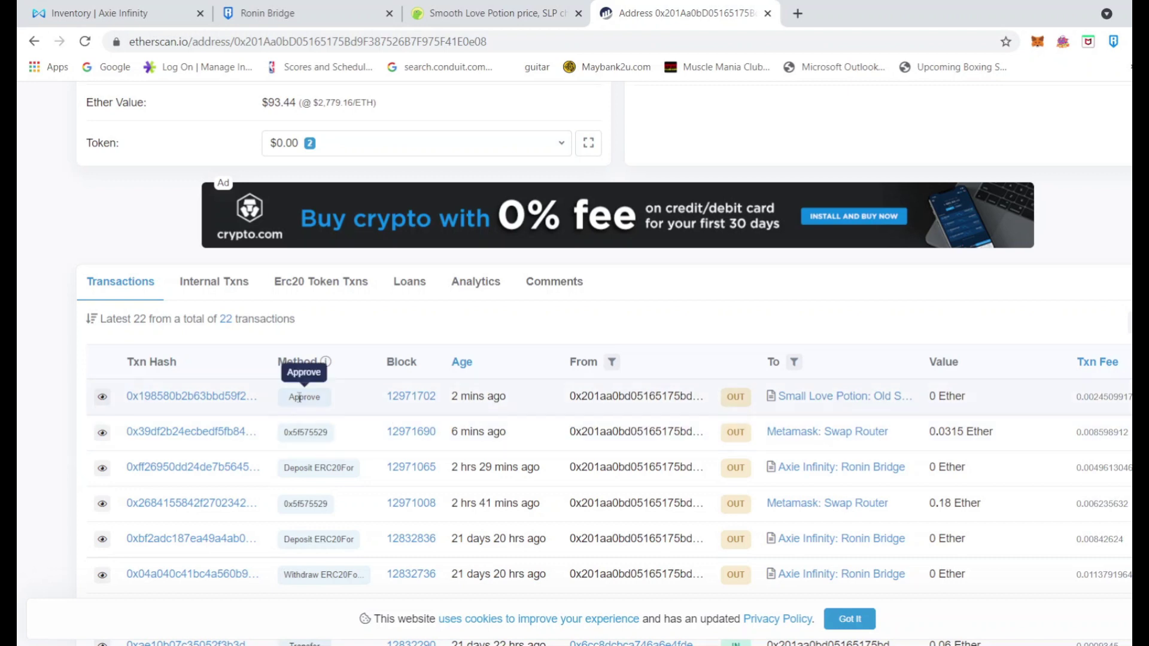
click(214, 401)
scroll(549, 413, down, 4)
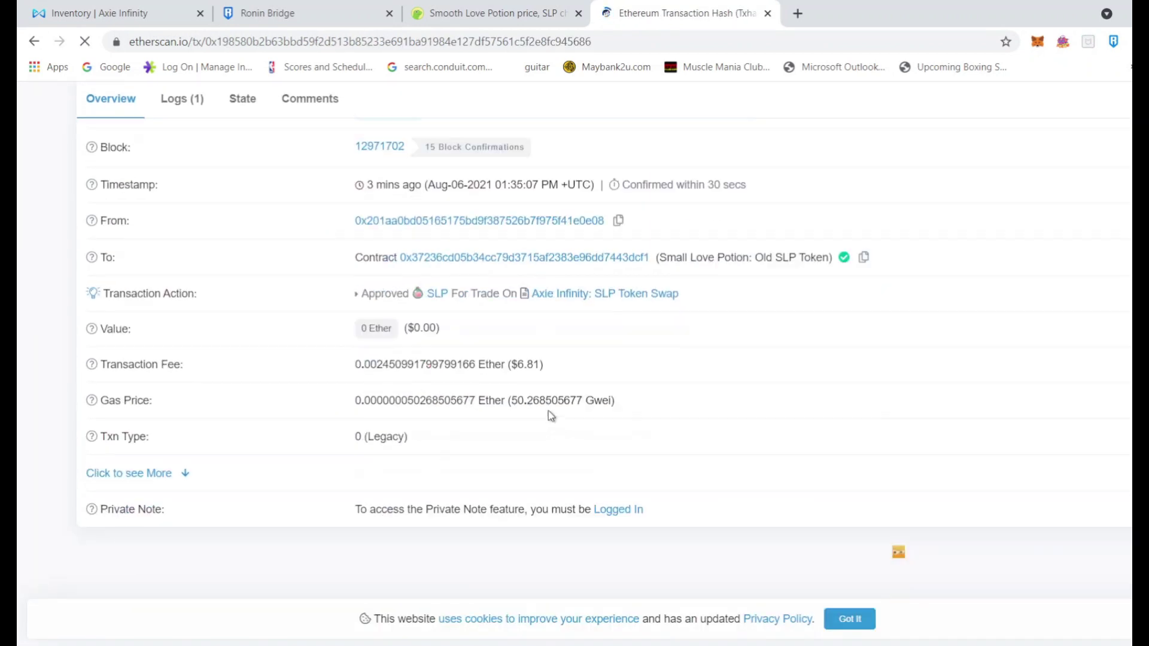
scroll(700, 418, up, 4)
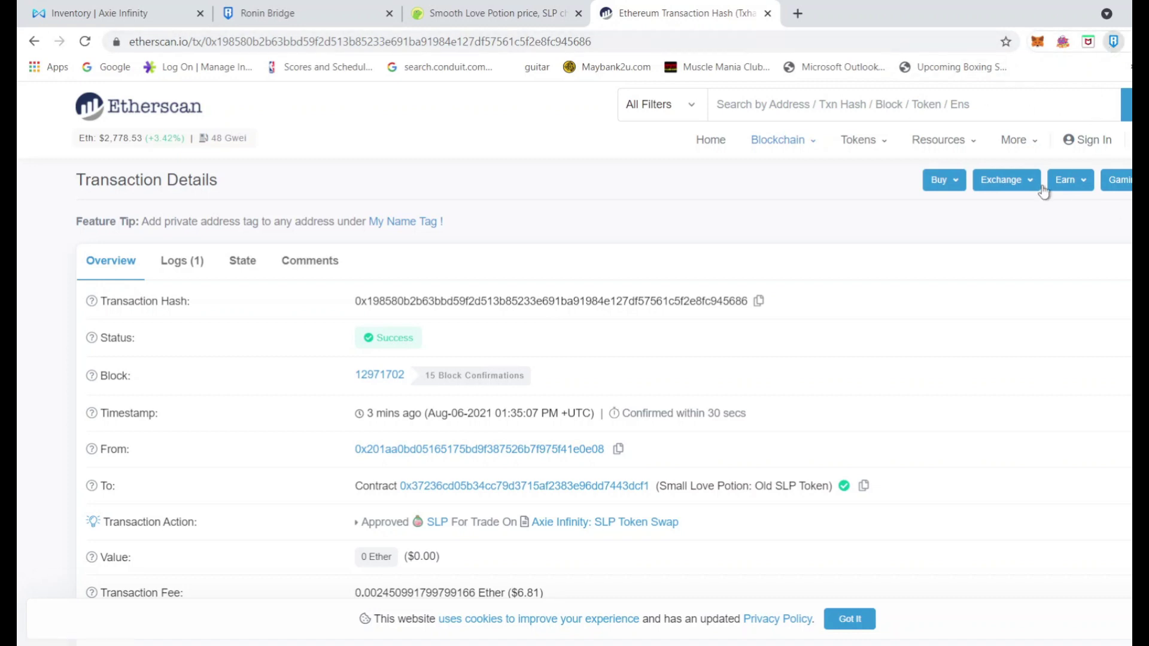
Recheck the Ronin wallet, which still lists 859 SLP
click(1114, 41)
scroll(1025, 393, down, 5)
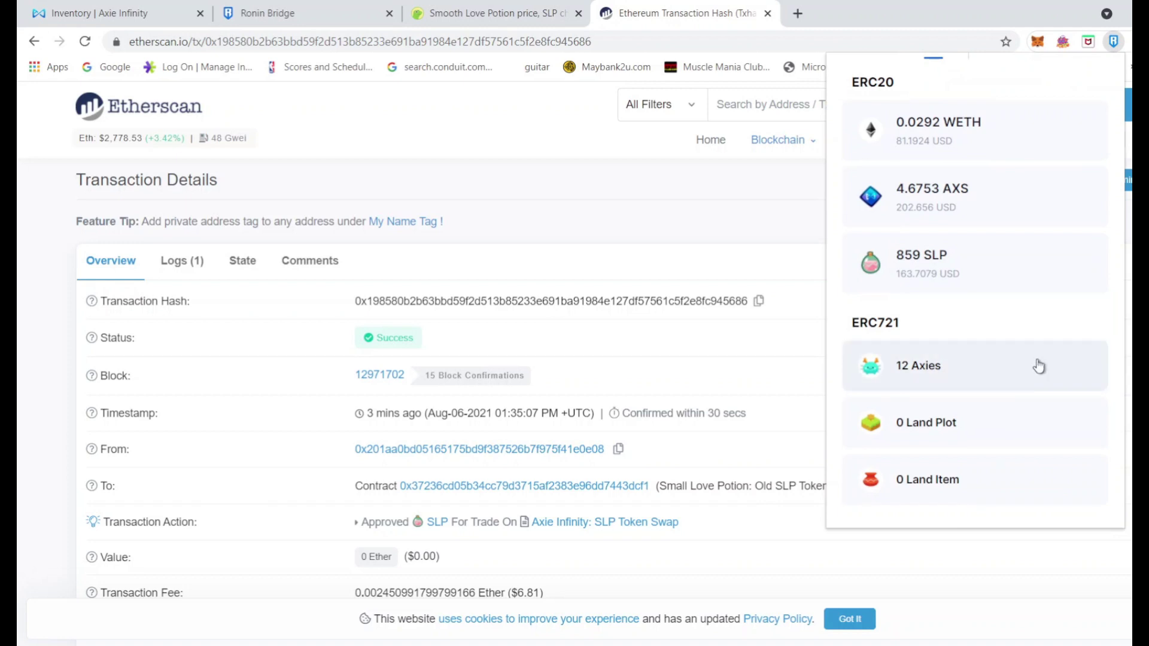
scroll(1039, 366, up, 3)
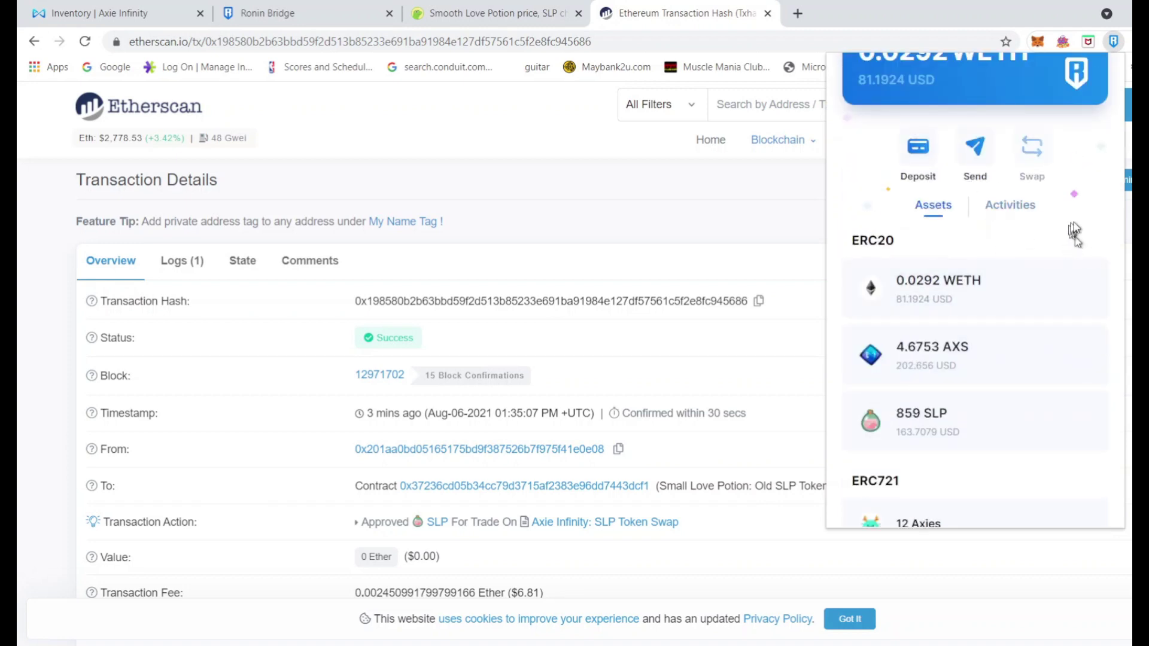
scroll(957, 163, up, 2)
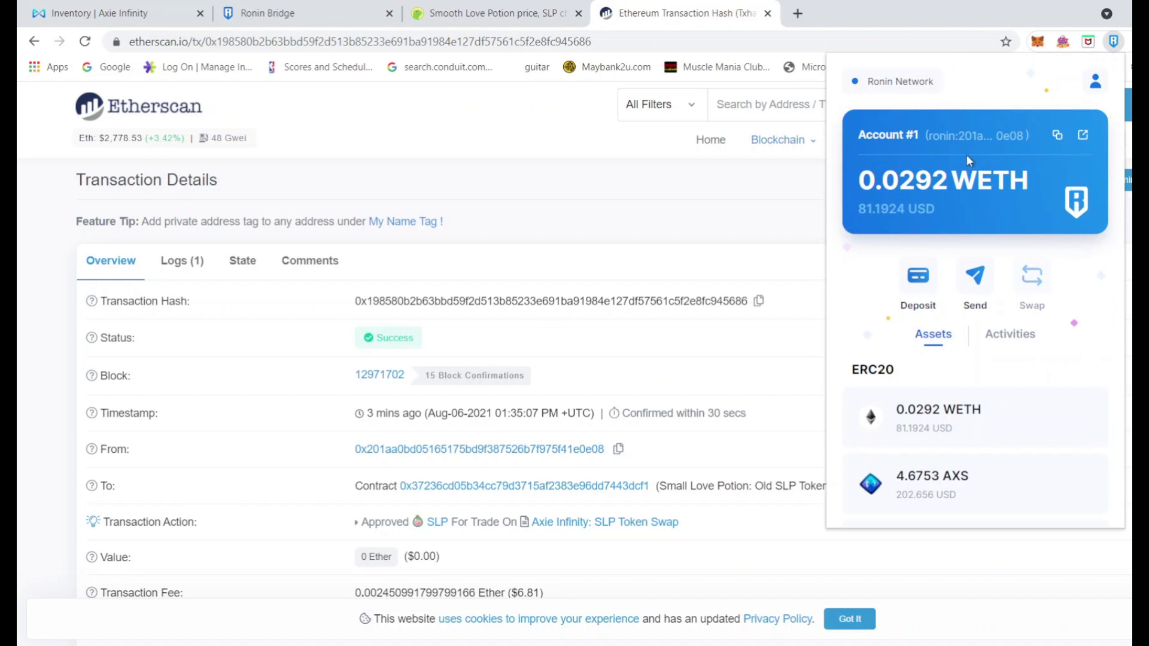
Reload the Axie inventory page to refresh its balances
click(119, 13)
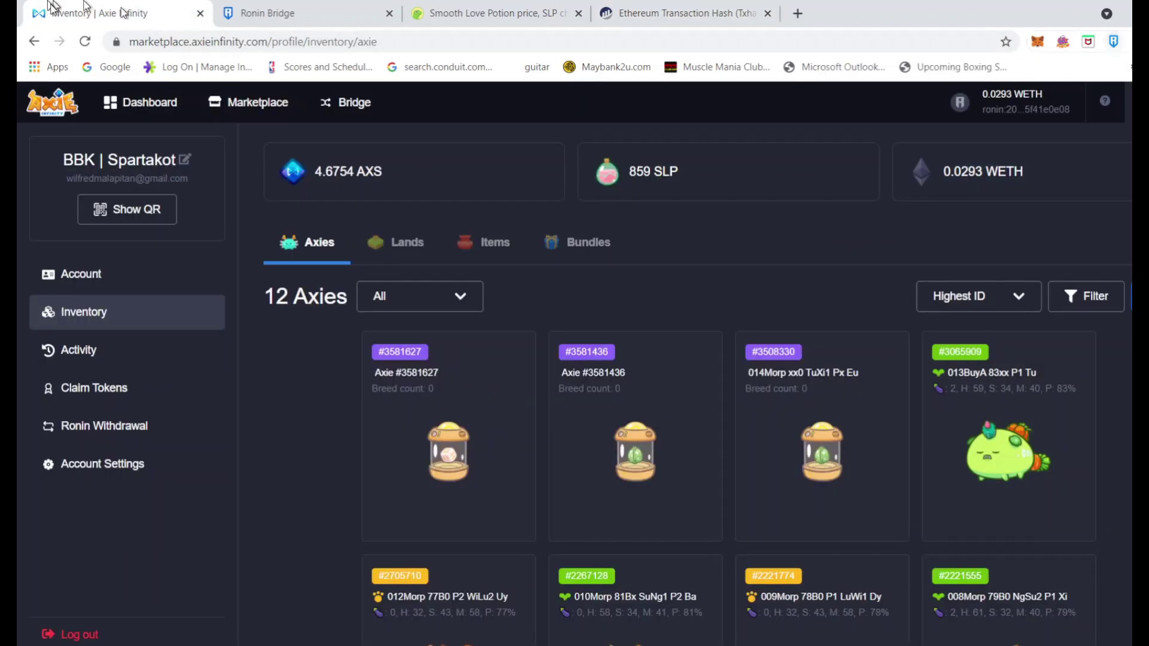
double_click(302, 431)
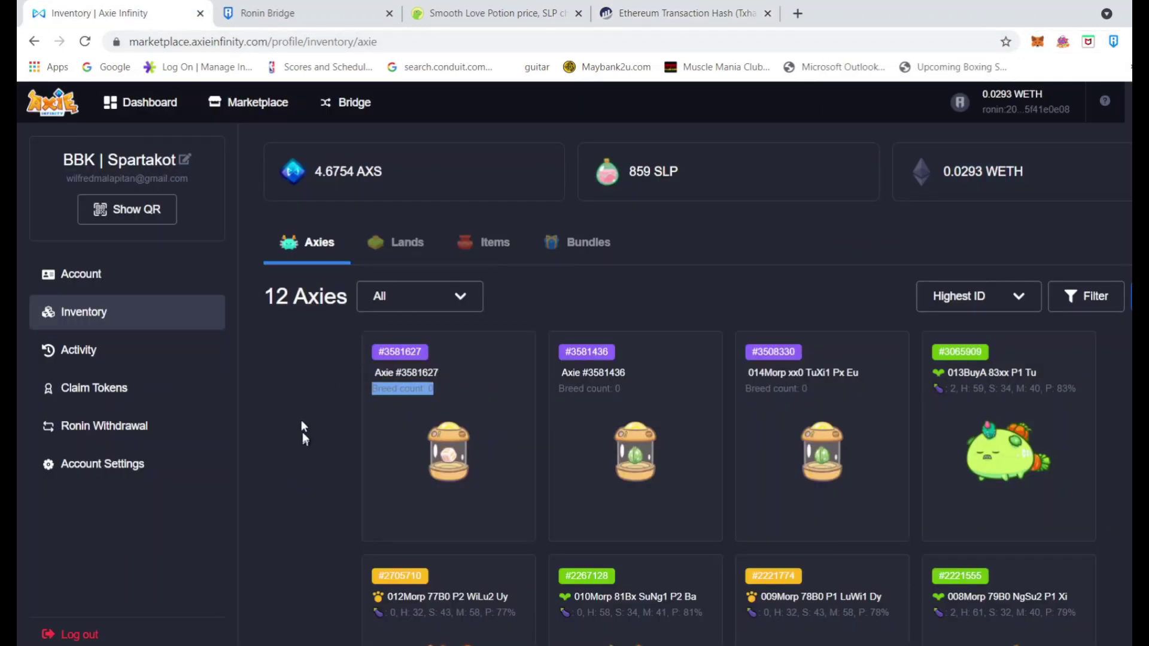
click(87, 42)
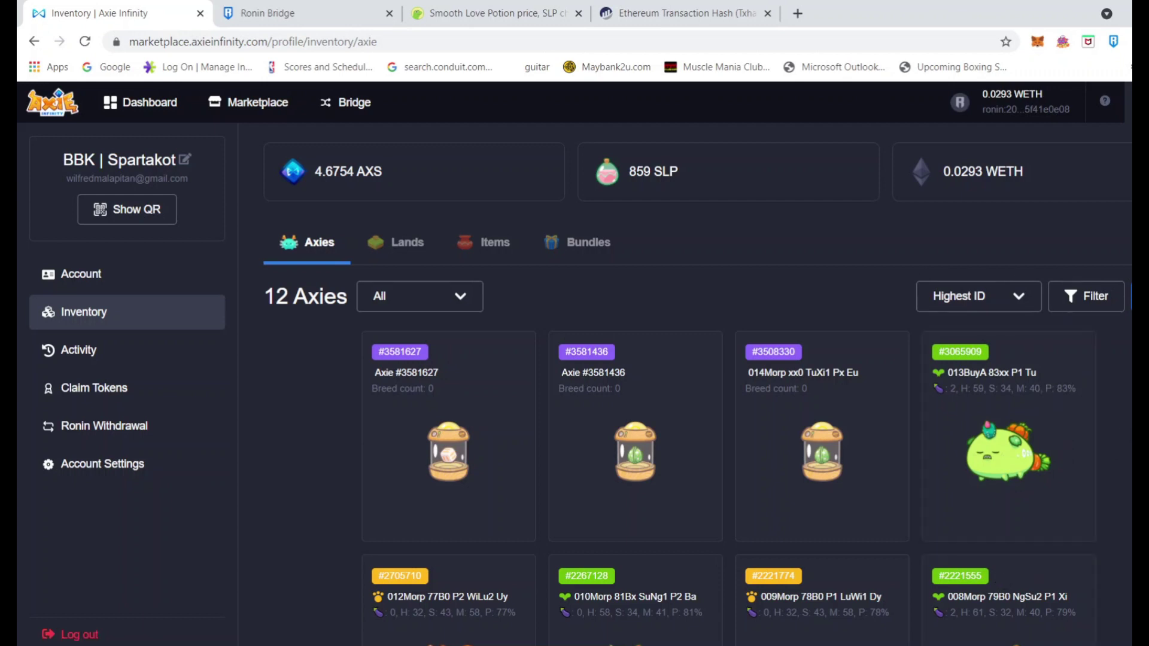
mouse_move(742, 645)
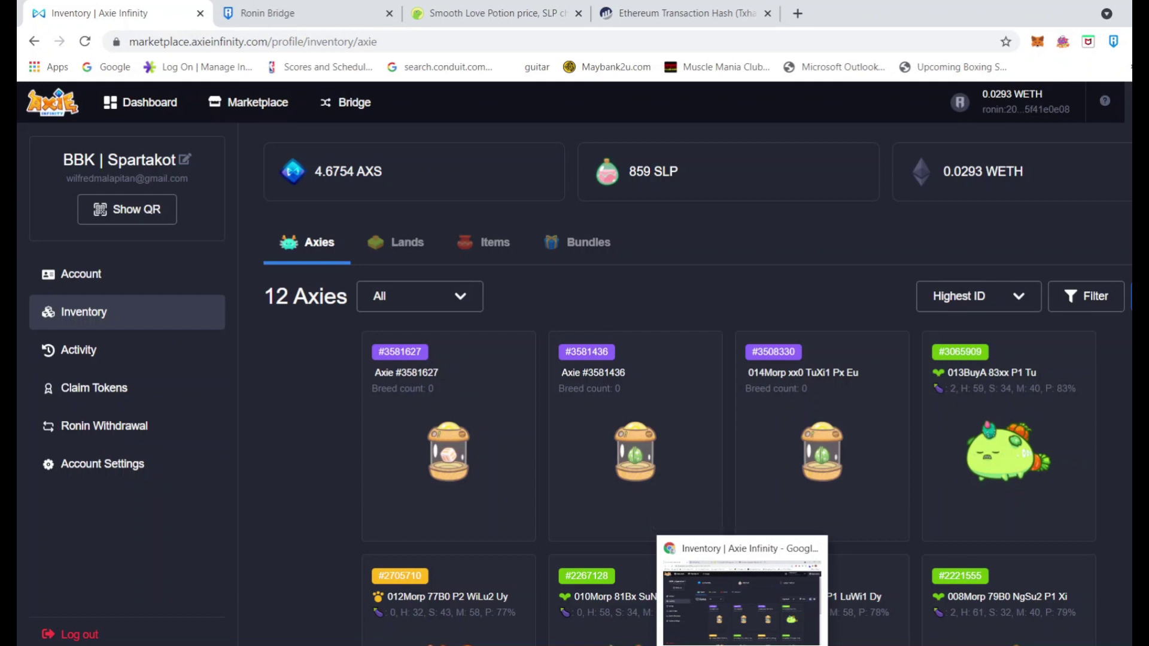
Close the Ronin Bridge deposit tab and reload the inventory, still showing 859 SLP
click(288, 13)
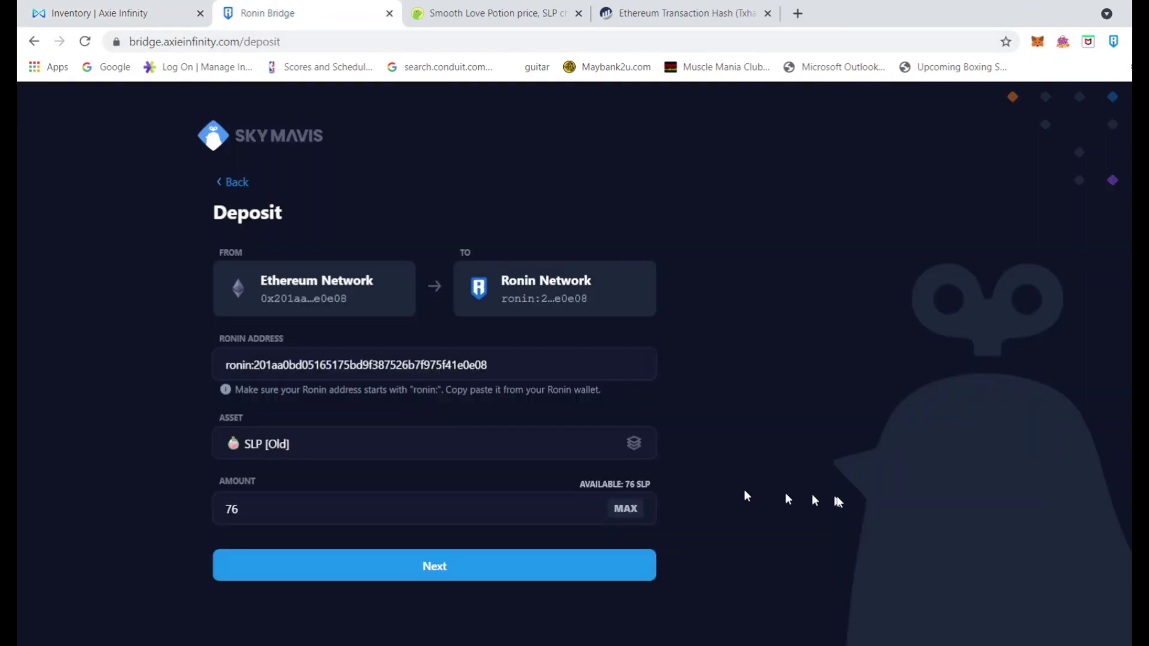
click(647, 15)
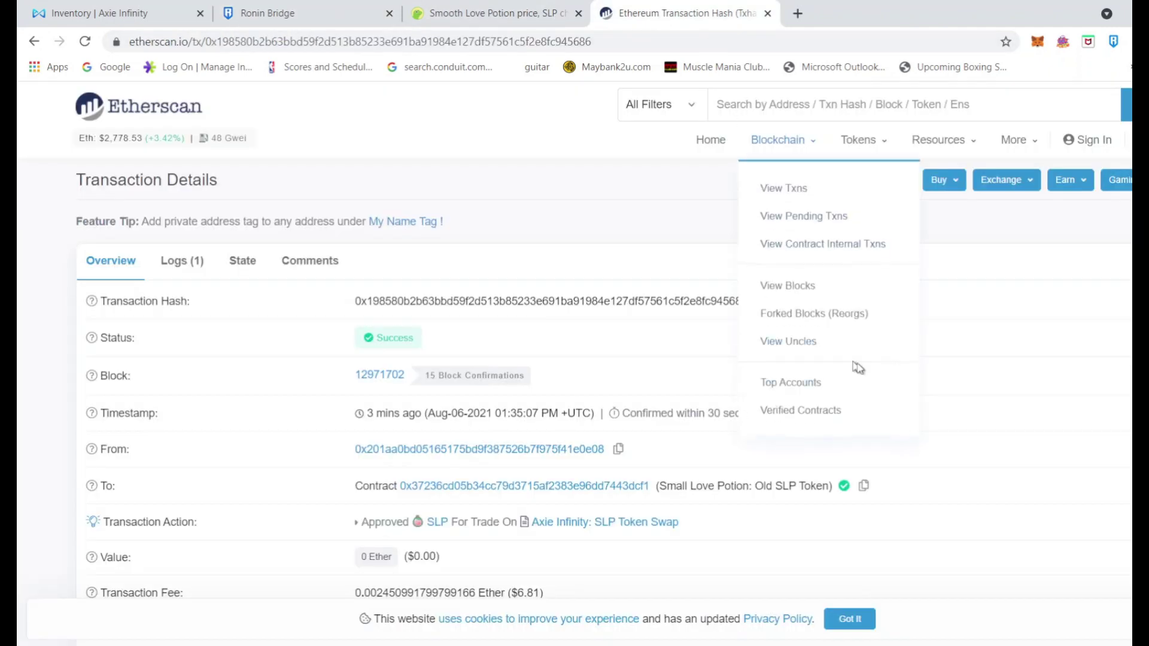
click(327, 11)
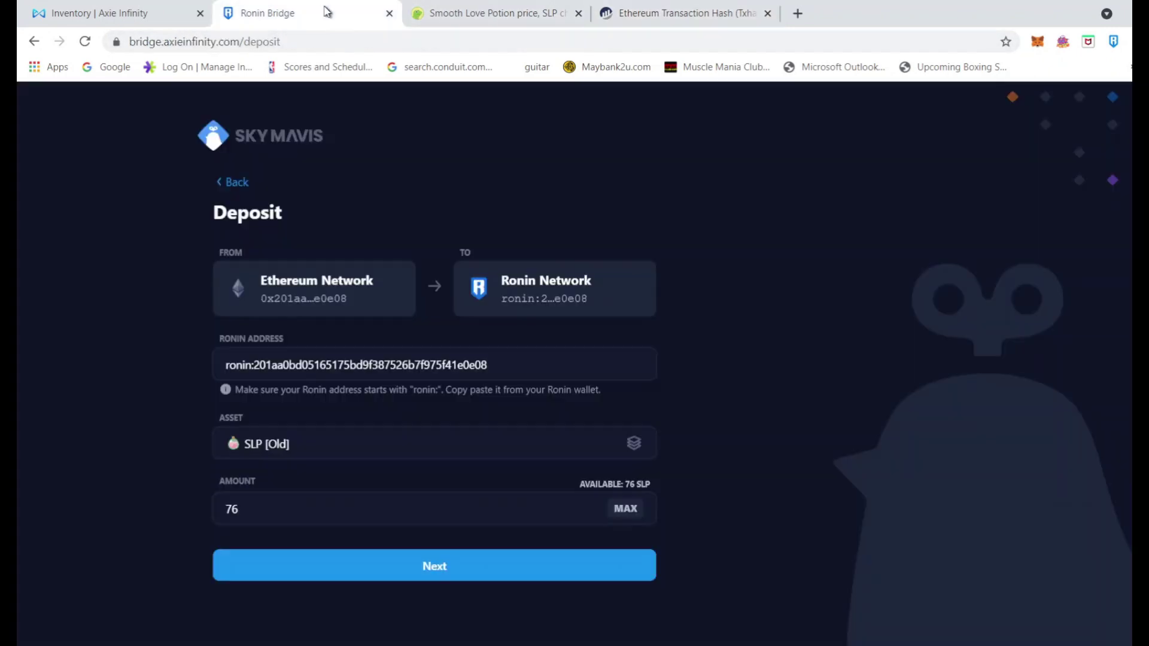
click(389, 13)
click(149, 18)
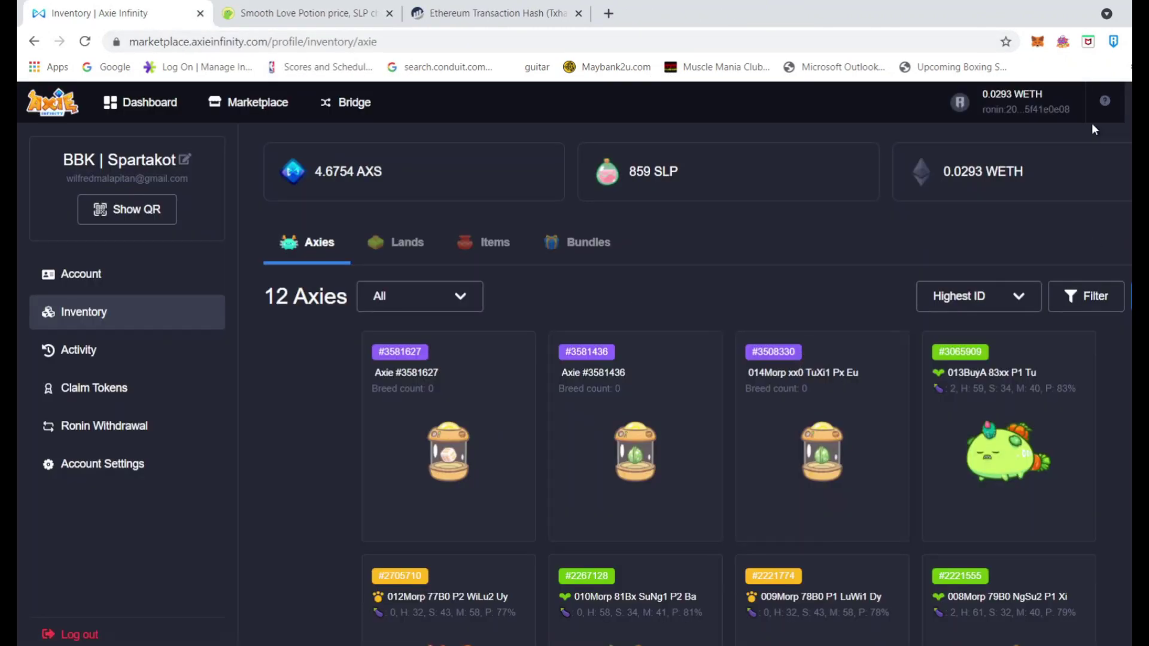
click(85, 42)
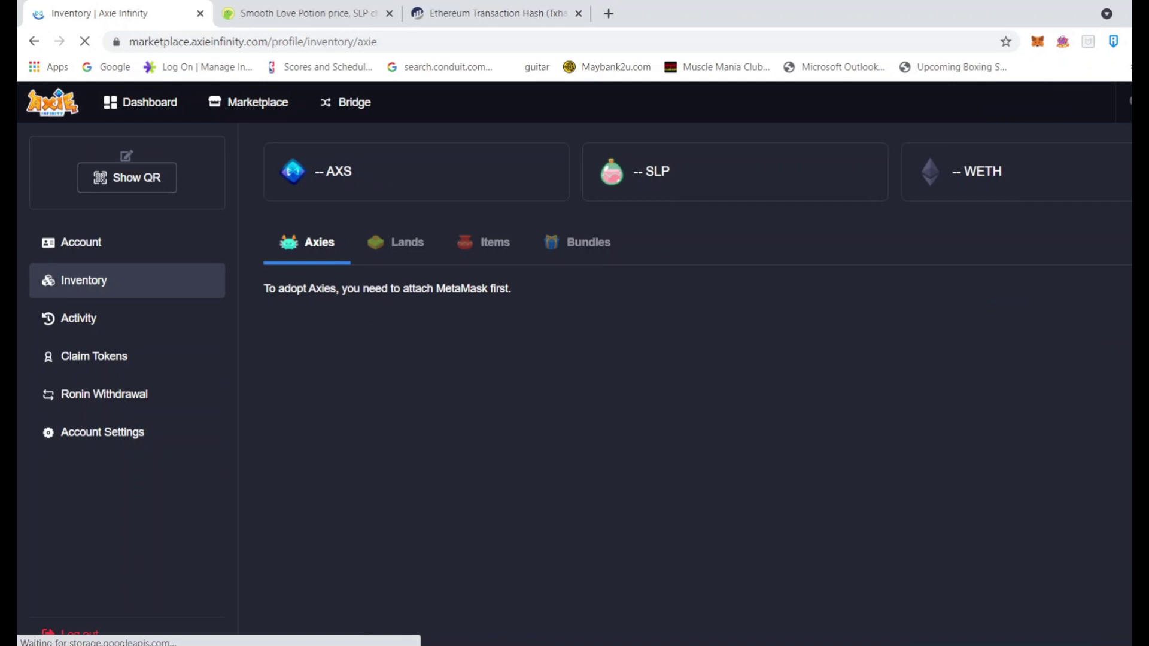
mouse_move(507, 644)
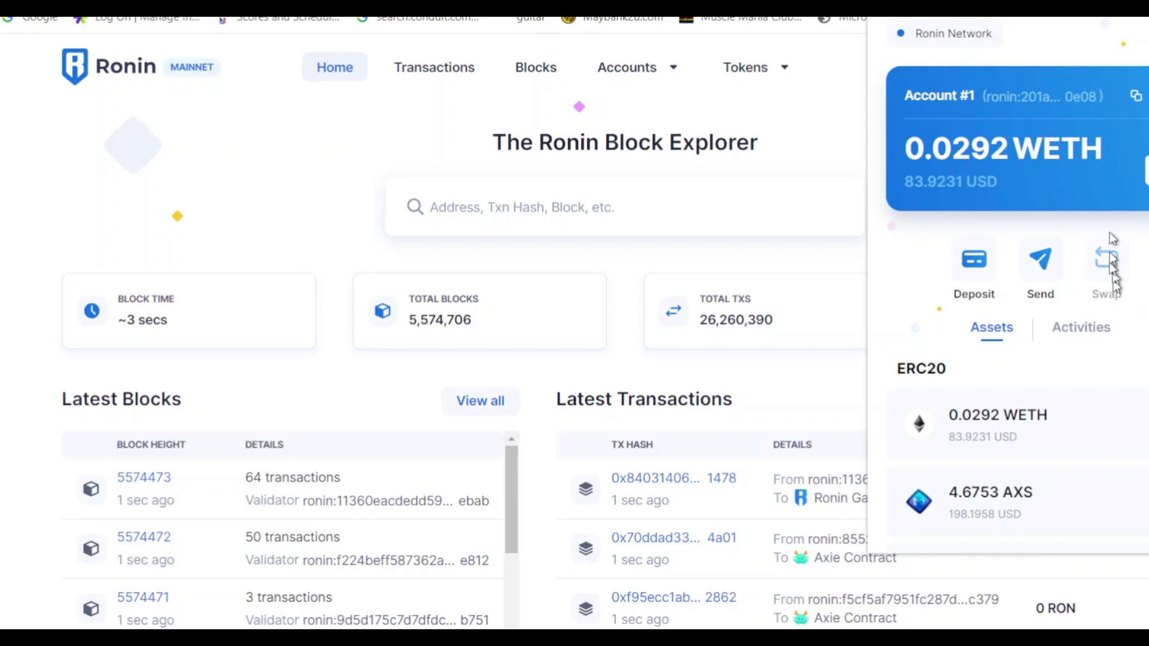
Look up the copied Ronin address in Ronin Block Explorer, showing 935 SLP, 0.0293 WETH and 4.6754 AXS
click(1136, 96)
click(531, 216)
text(ronin:201aa0bd05165175bd9f387526b7f975f41e0e08)
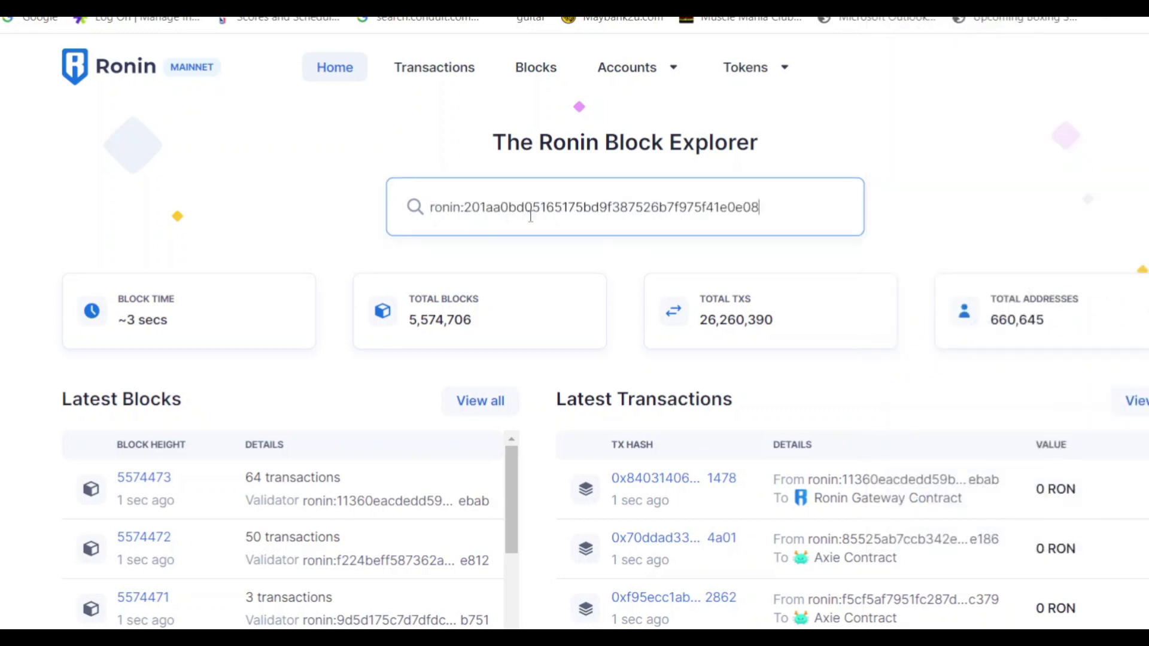
key(Return)
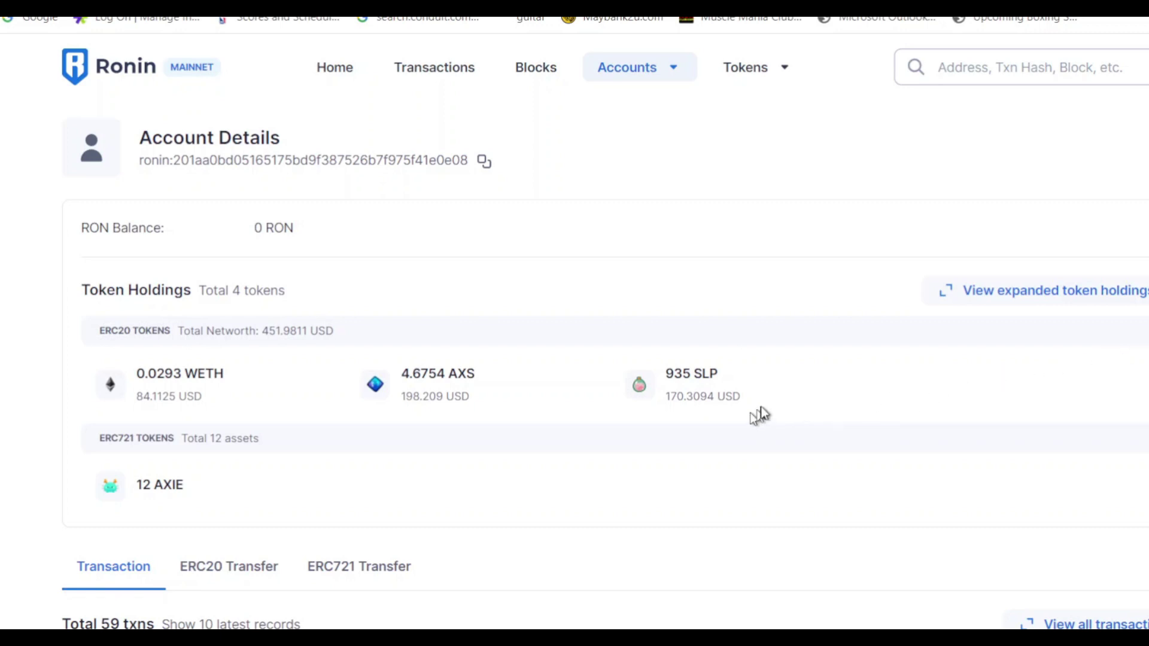
scroll(744, 415, down, 2)
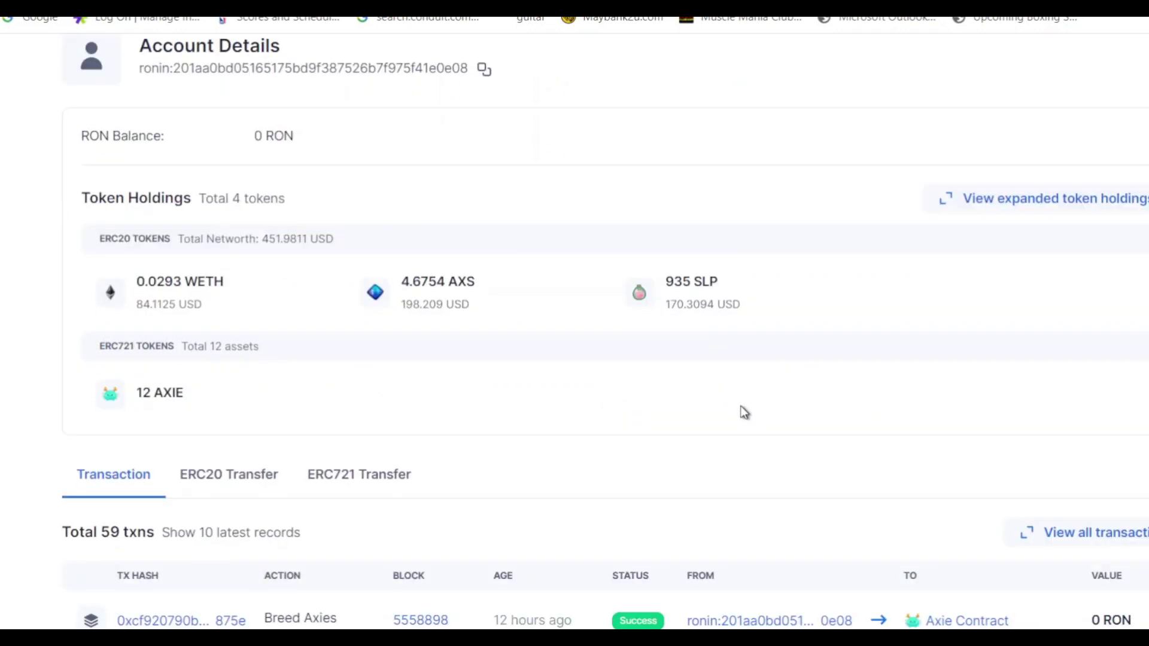
scroll(744, 413, up, 2)
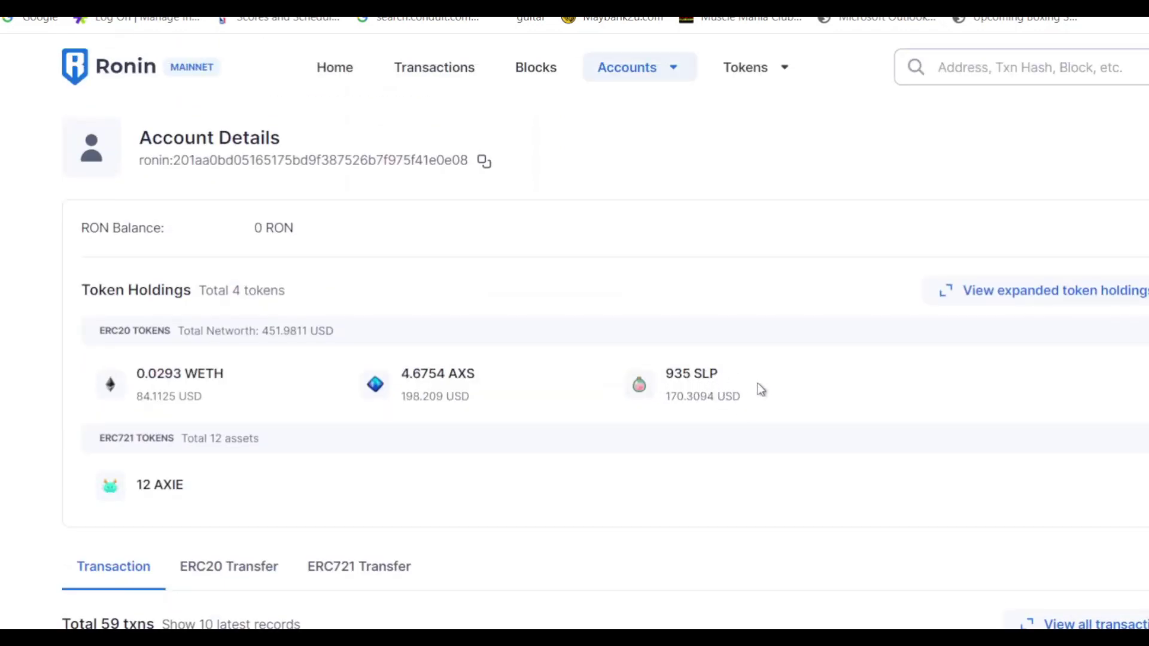